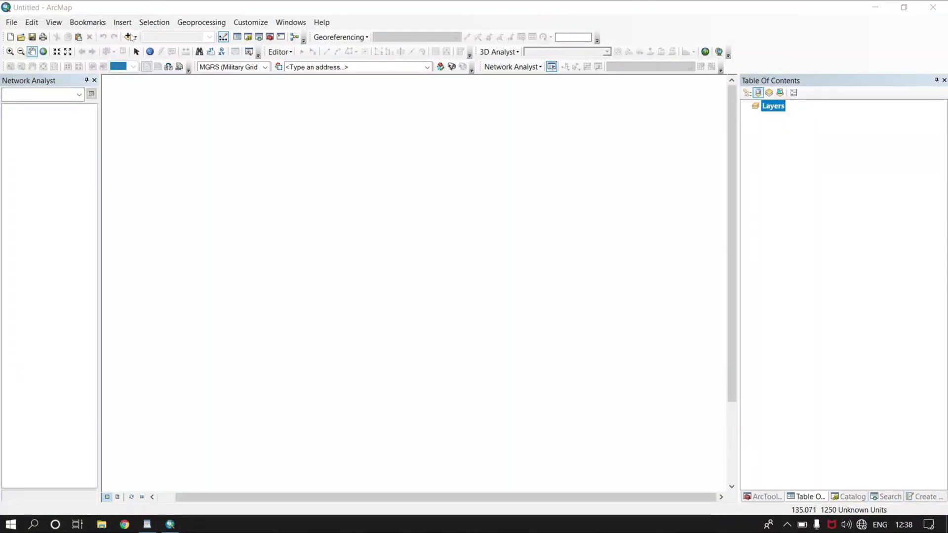
Add the elevation.tif raster from the DEM folder to the map
left_click(127, 38)
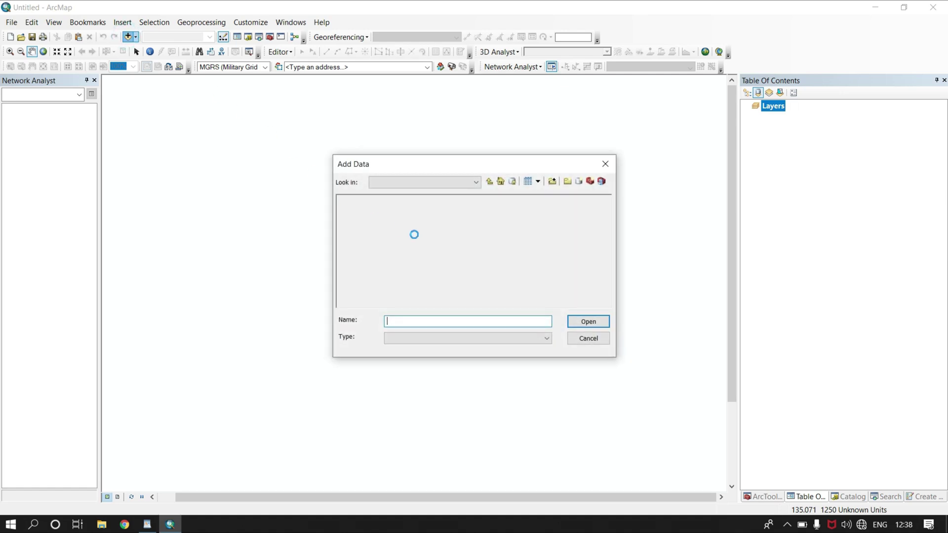
left_click(365, 214)
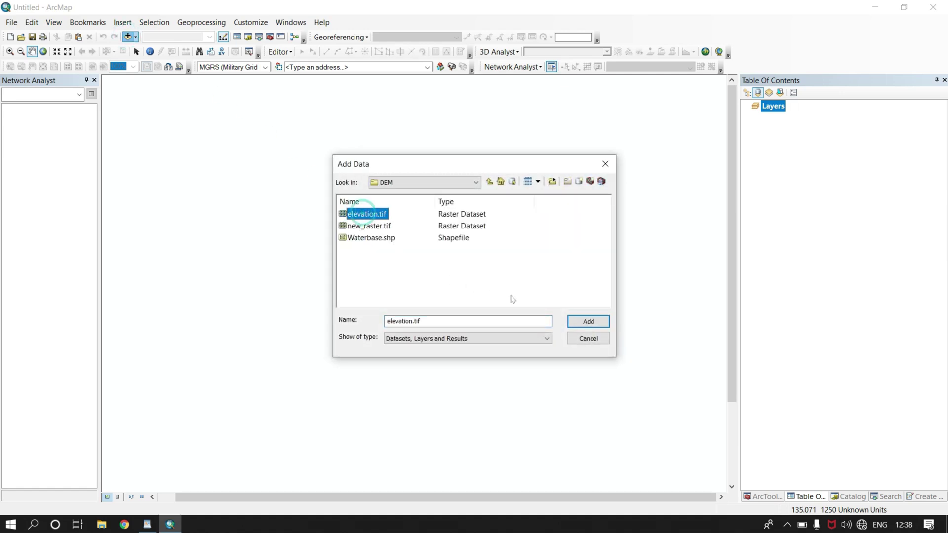
left_click(588, 321)
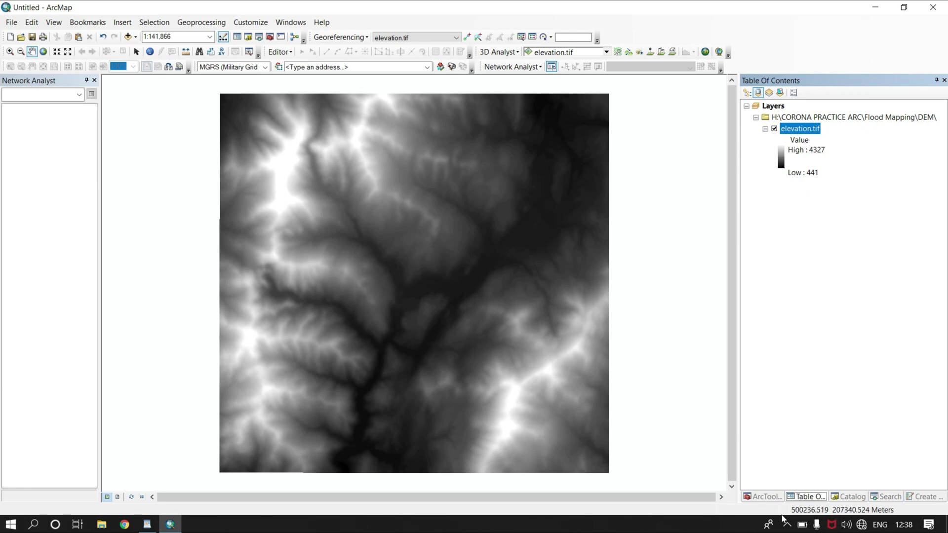
Examine the elevation.tif layer's source properties, including its cell size and spatial reference
right_click(795, 128)
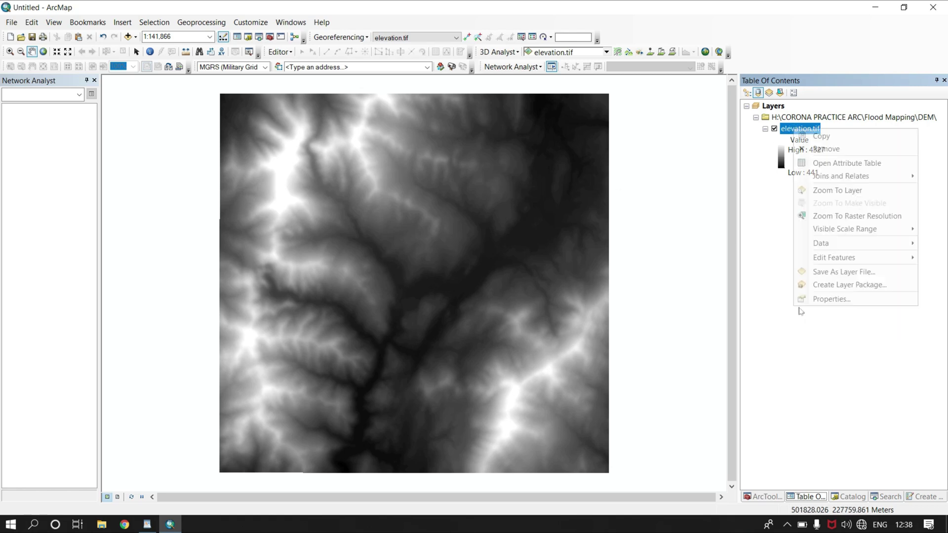
left_click(822, 297)
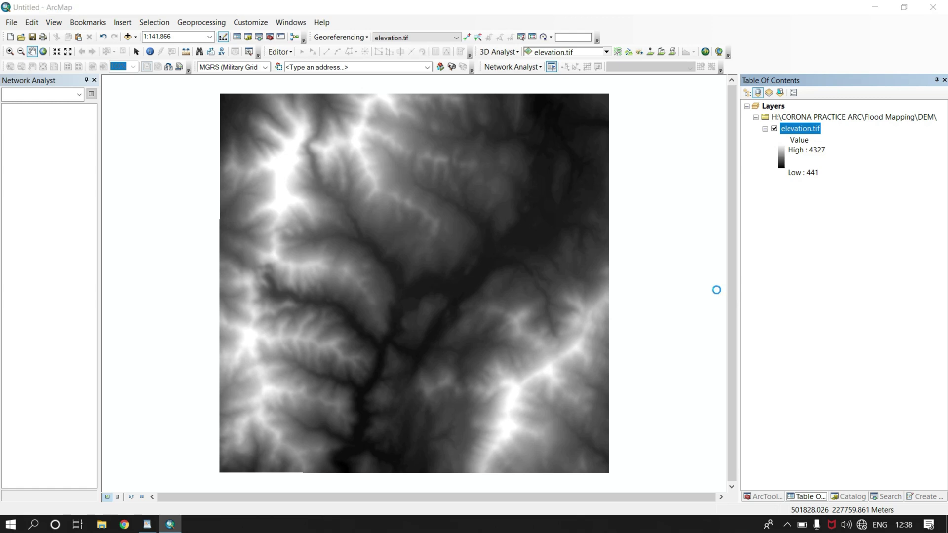
left_click(279, 136)
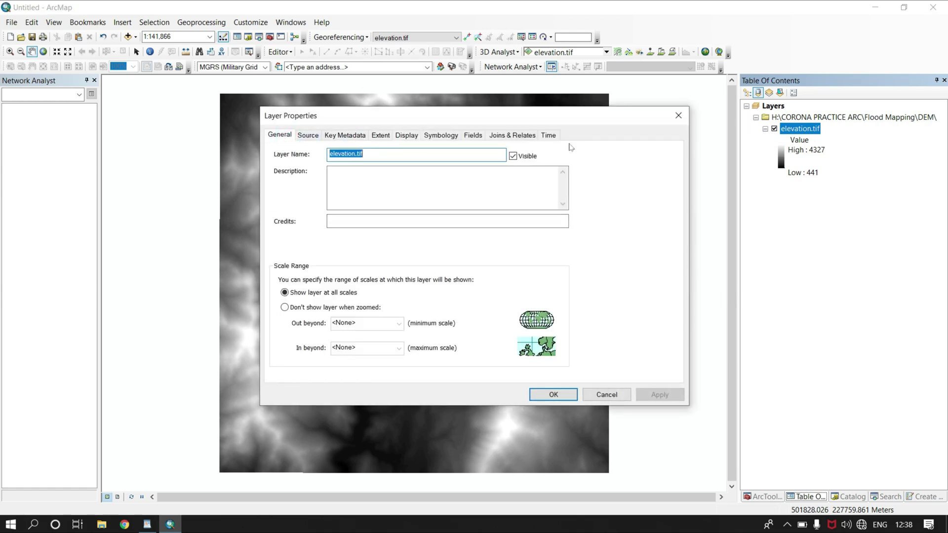
left_click(317, 136)
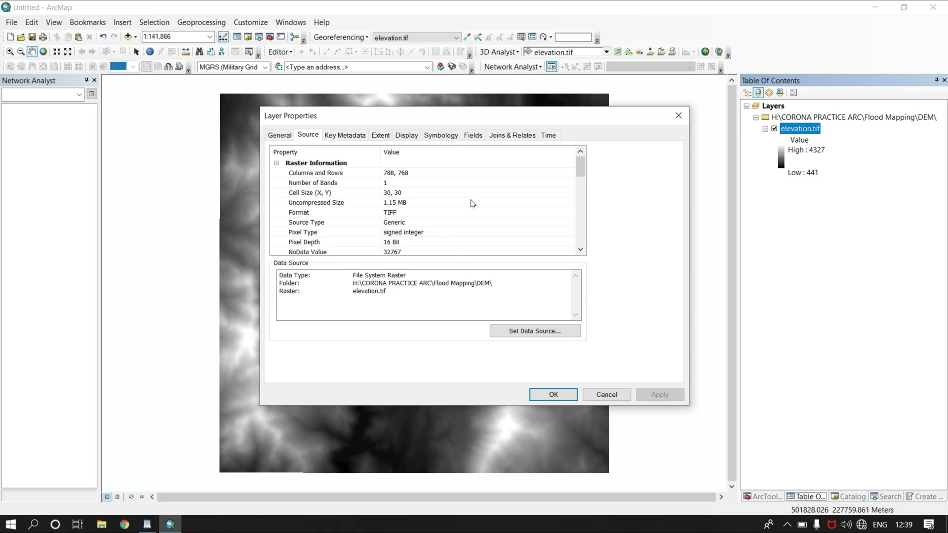
scroll(470, 202, "down", 5)
scroll(470, 202, "down", 1)
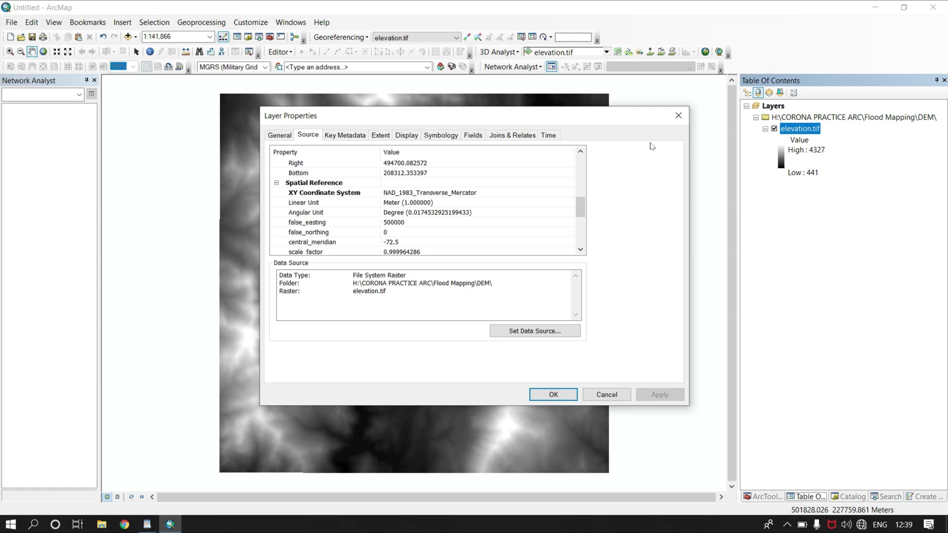
left_click(678, 115)
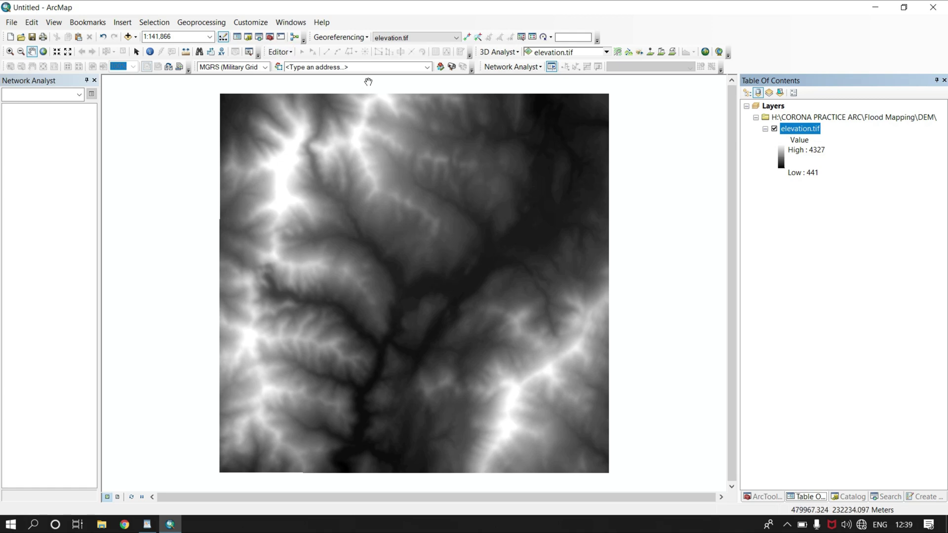
Set up a new polygon shapefile named WaterBase in the Flood Mapping folder under H:\CORONA PRACTICE ARC
left_click(856, 496)
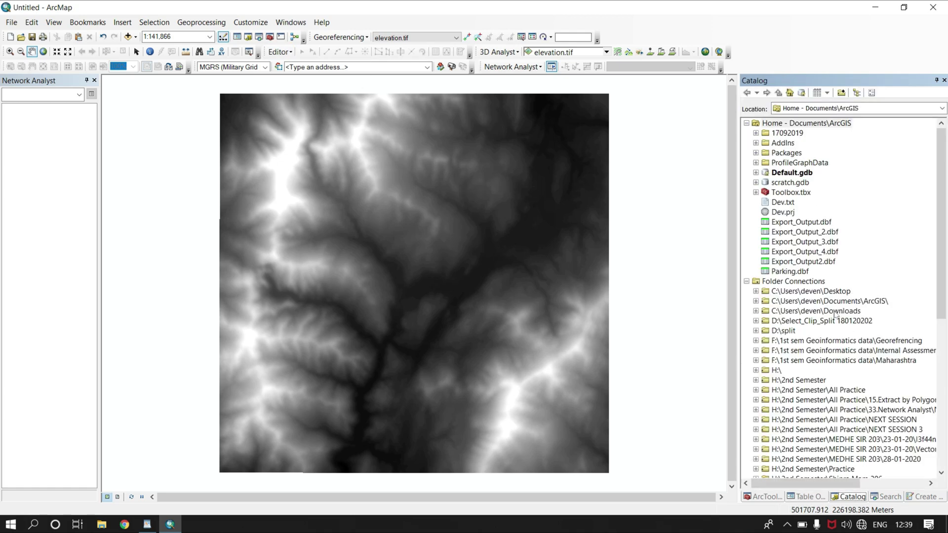
double_click(776, 370)
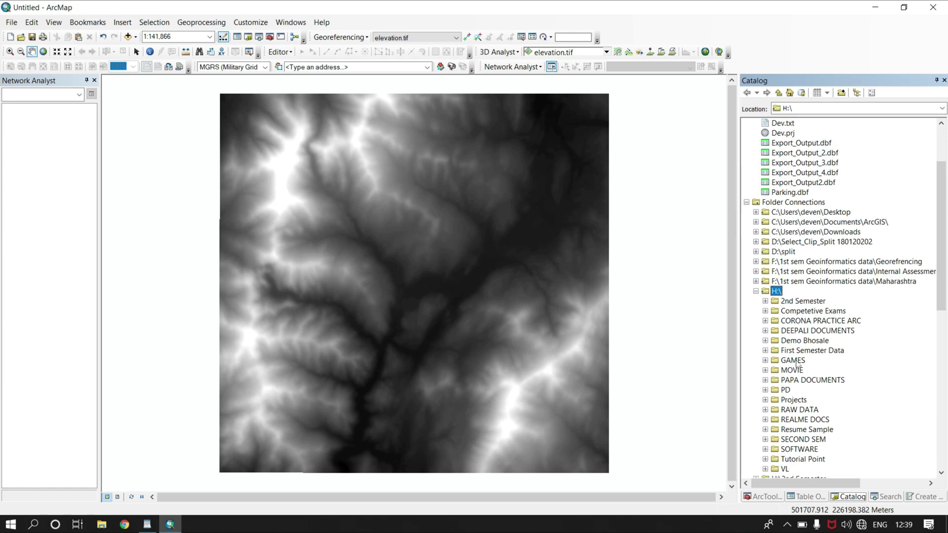
double_click(800, 320)
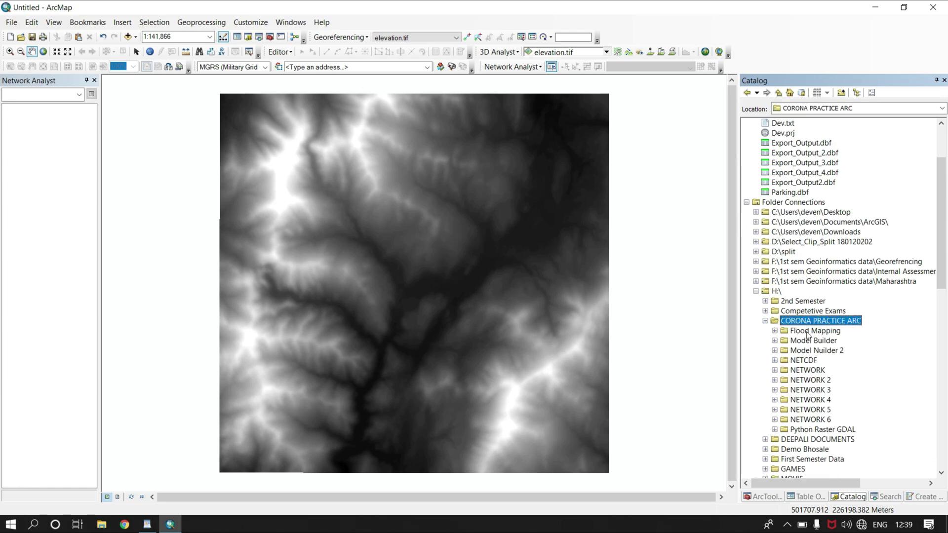
right_click(807, 334)
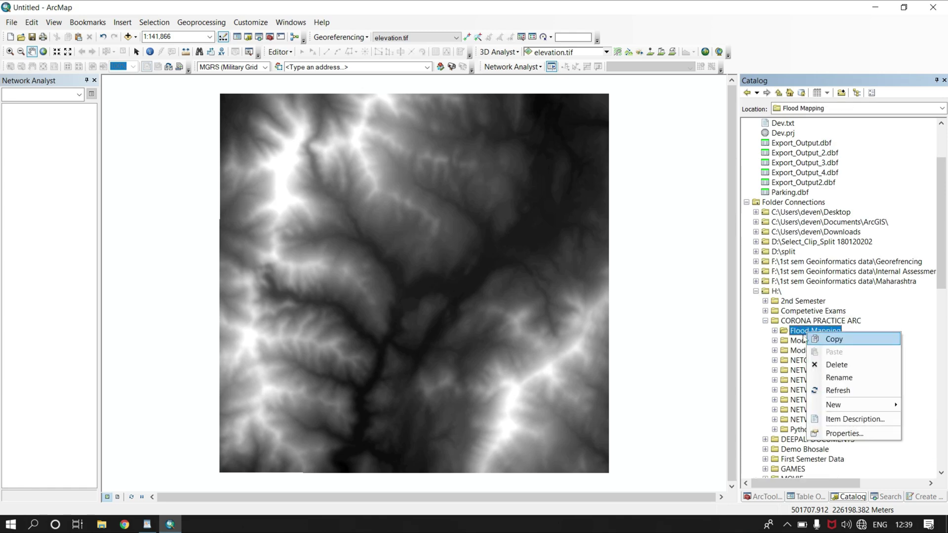
mouse_move(840, 407)
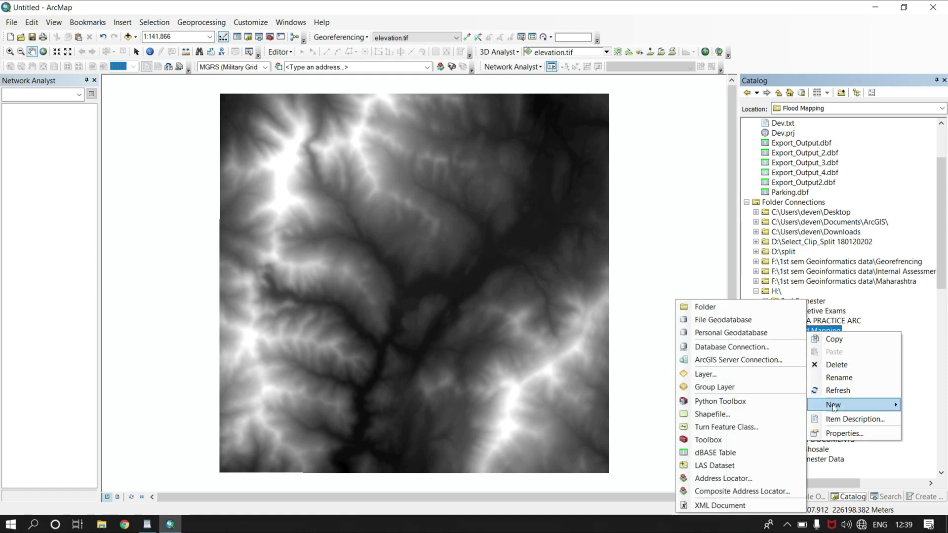
left_click(728, 414)
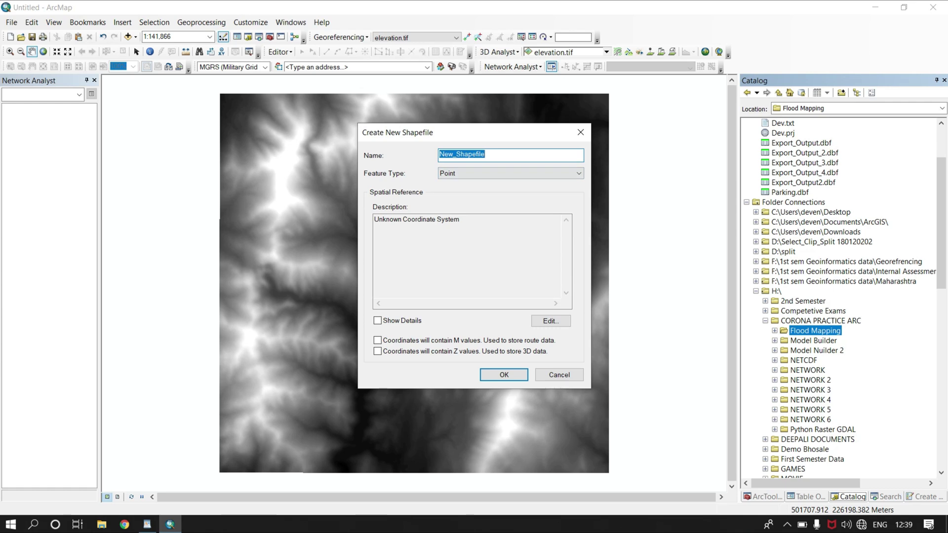
type("WaterBase")
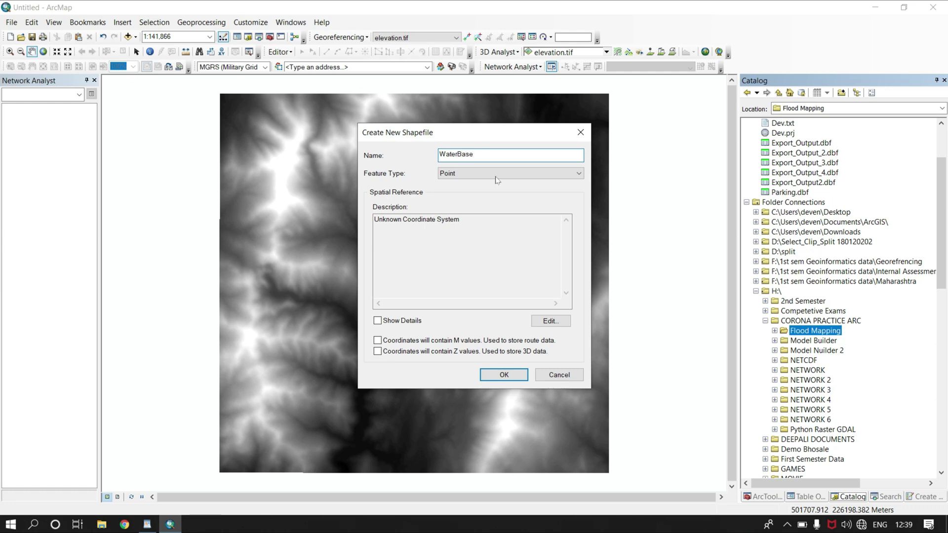
left_click(497, 179)
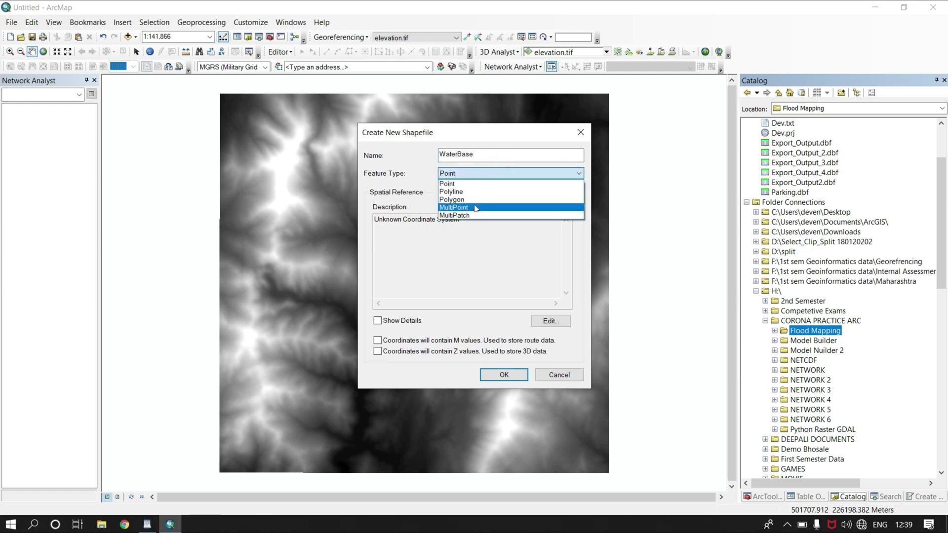
left_click(474, 200)
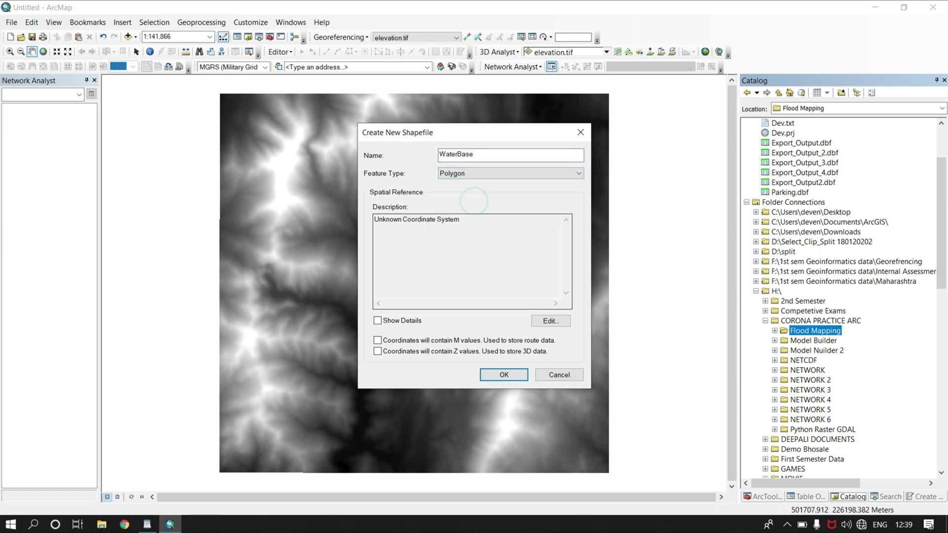
Import the NAD_1983_Transverse_Mercator coordinate system from elevation.tif for the WaterBase shapefile and create it
left_click(550, 320)
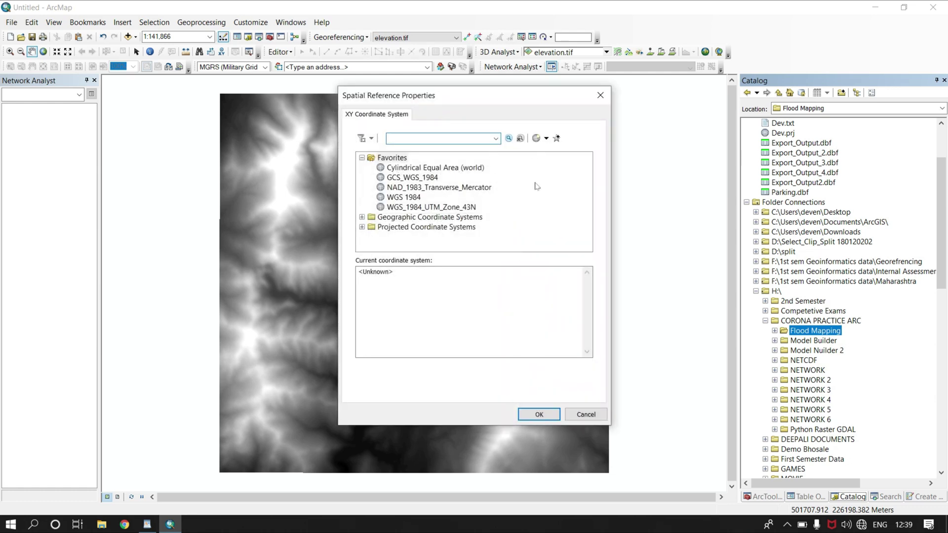
left_click(464, 188)
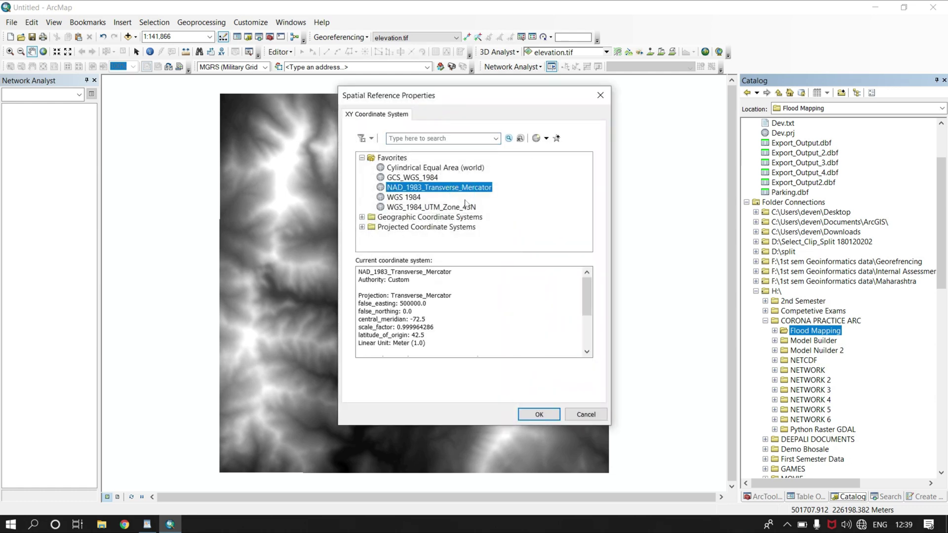
left_click(546, 138)
left_click(557, 159)
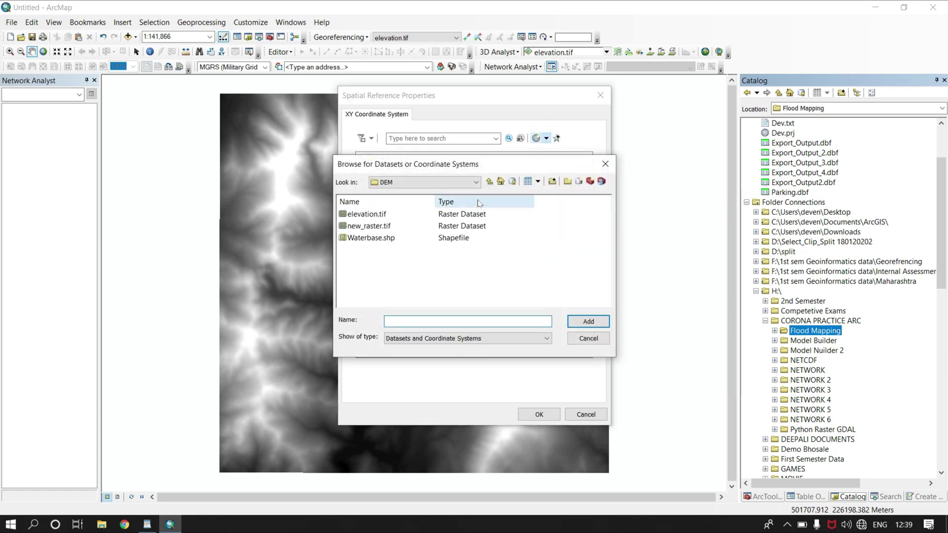
left_click(365, 215)
left_click(588, 321)
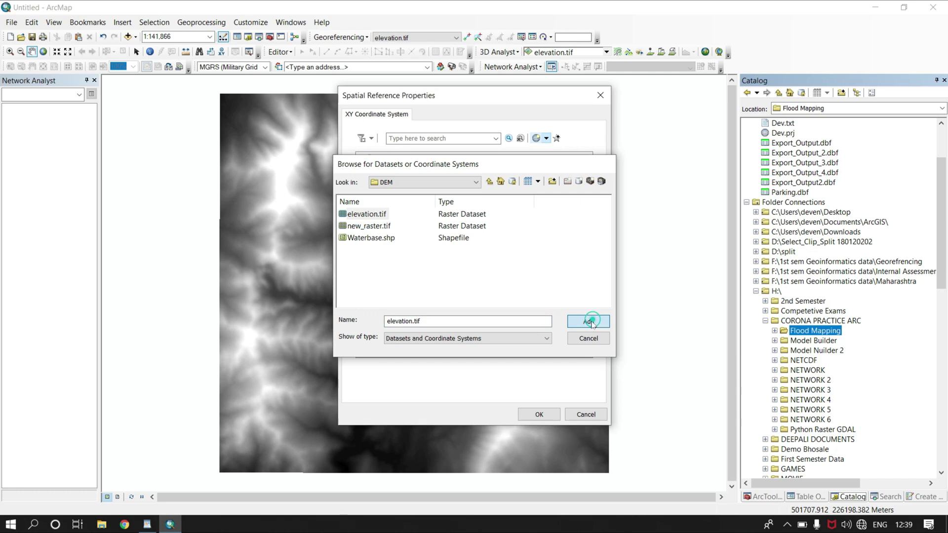
left_click(551, 415)
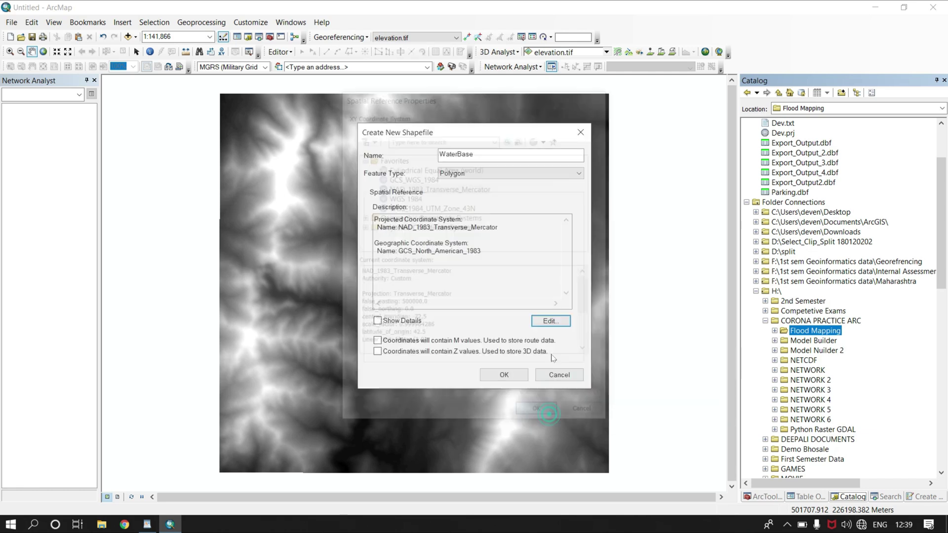
left_click(504, 375)
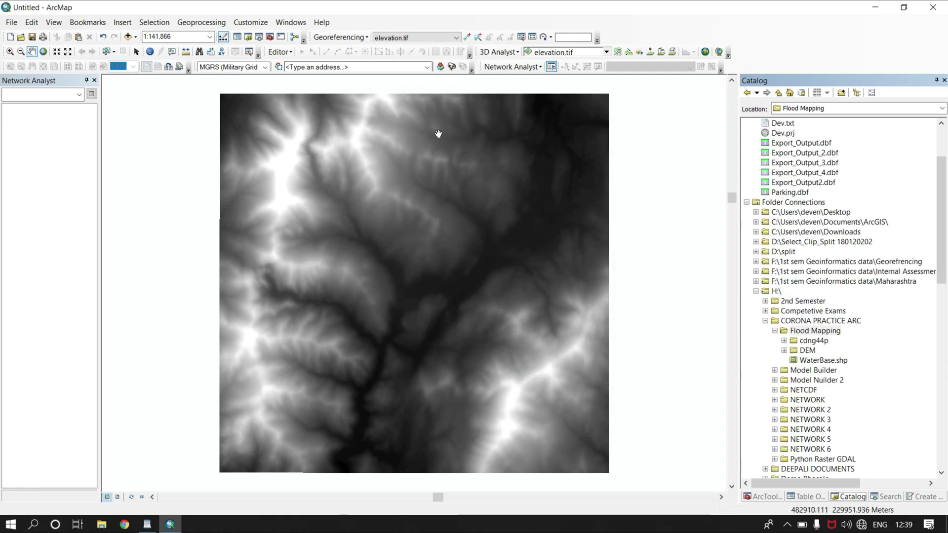
Start an edit session on the WaterBase layer
left_click(806, 497)
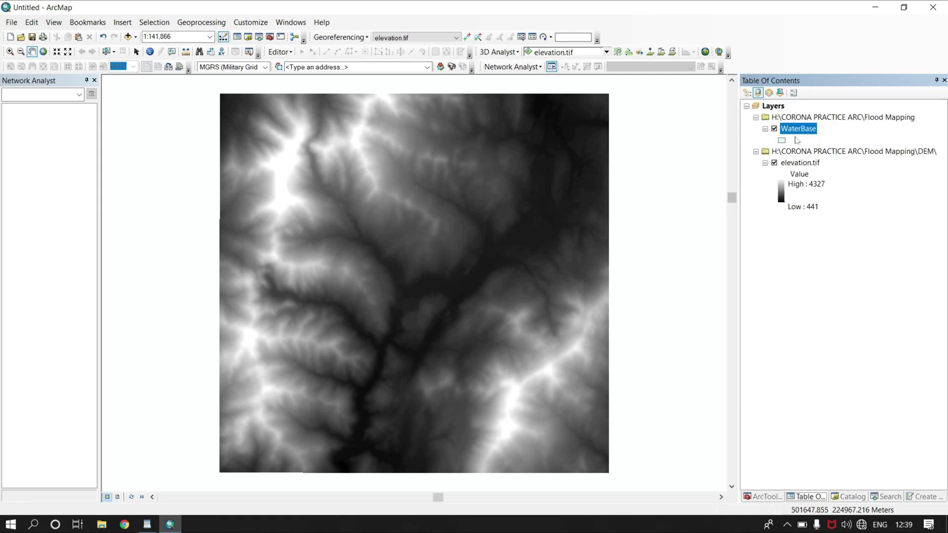
left_click(918, 496)
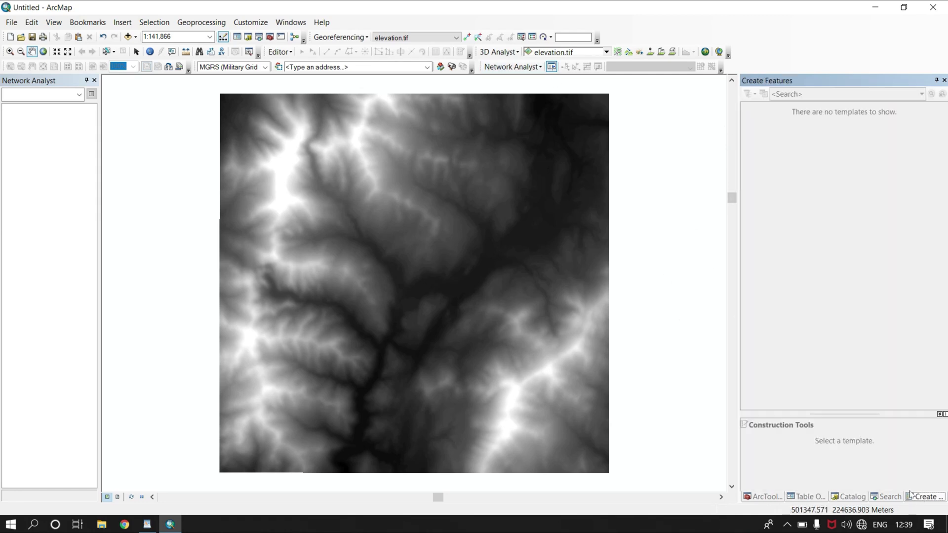
left_click(280, 51)
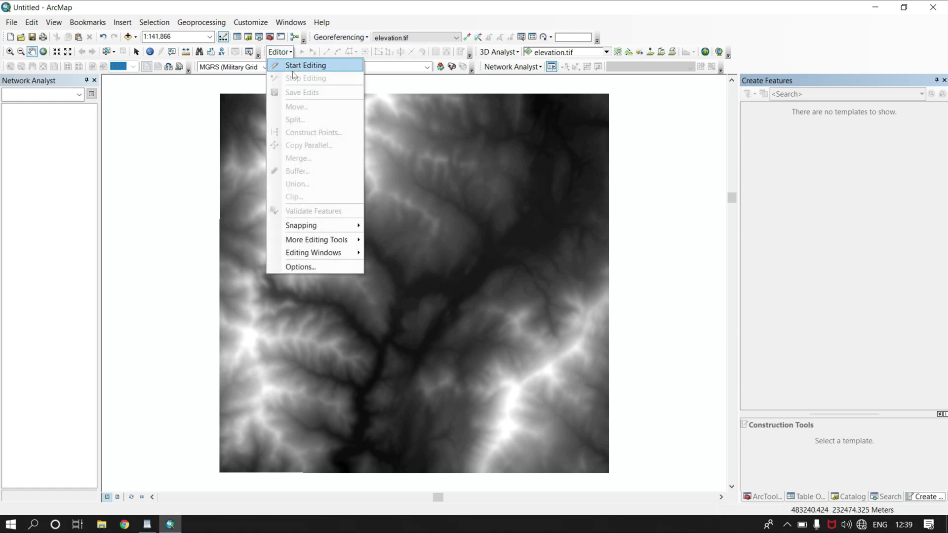
left_click(296, 66)
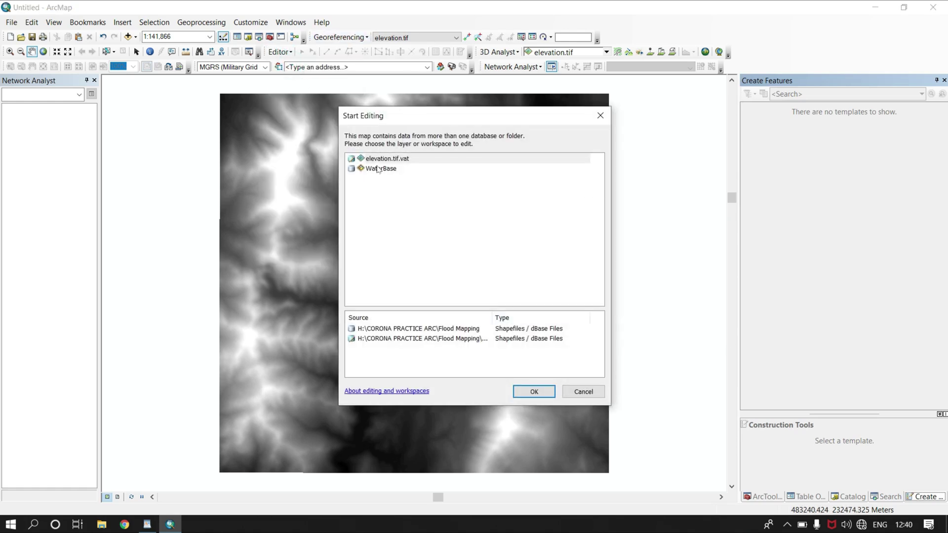
left_click(380, 169)
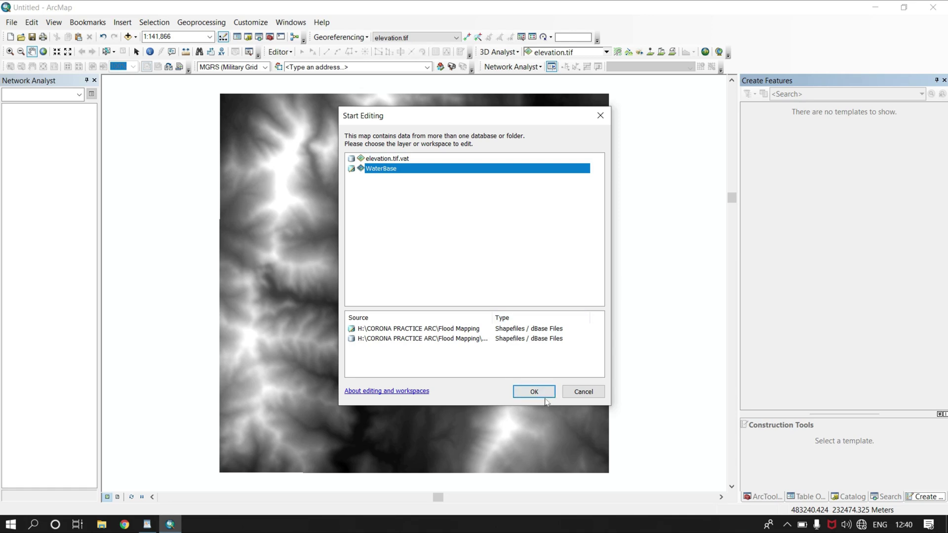
left_click(538, 392)
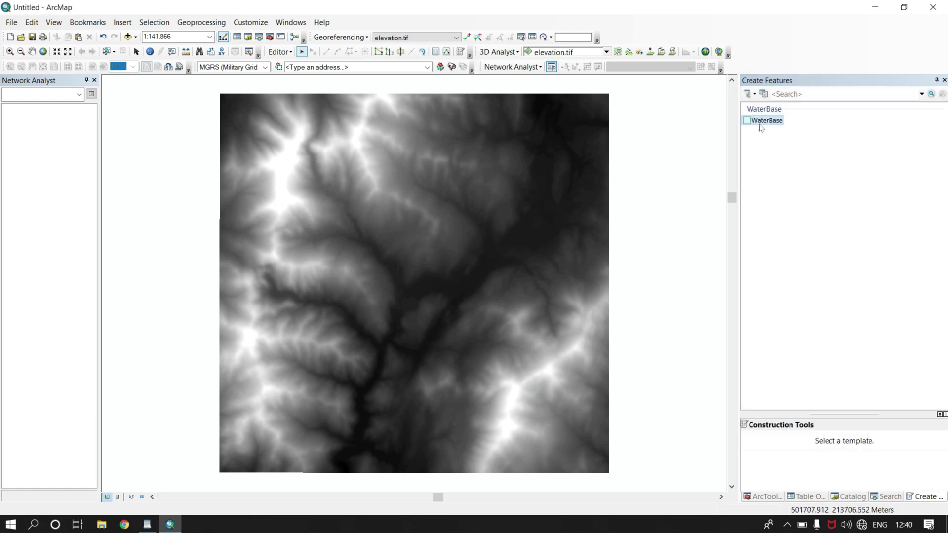
Digitize a WaterBase polygon by placing vertices at the corners of the elevation raster, covering its full extent
left_click(764, 121)
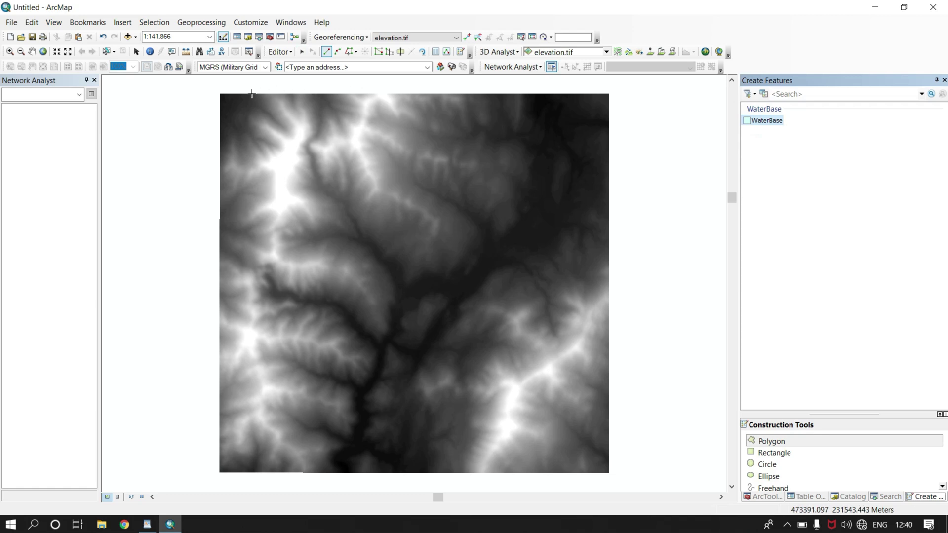
scroll(223, 91, "down", 3)
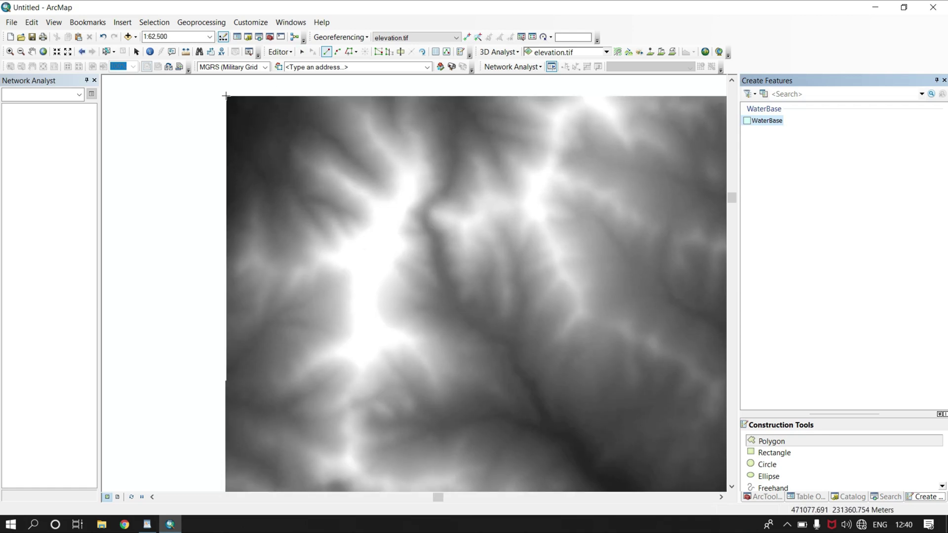
left_click(226, 96)
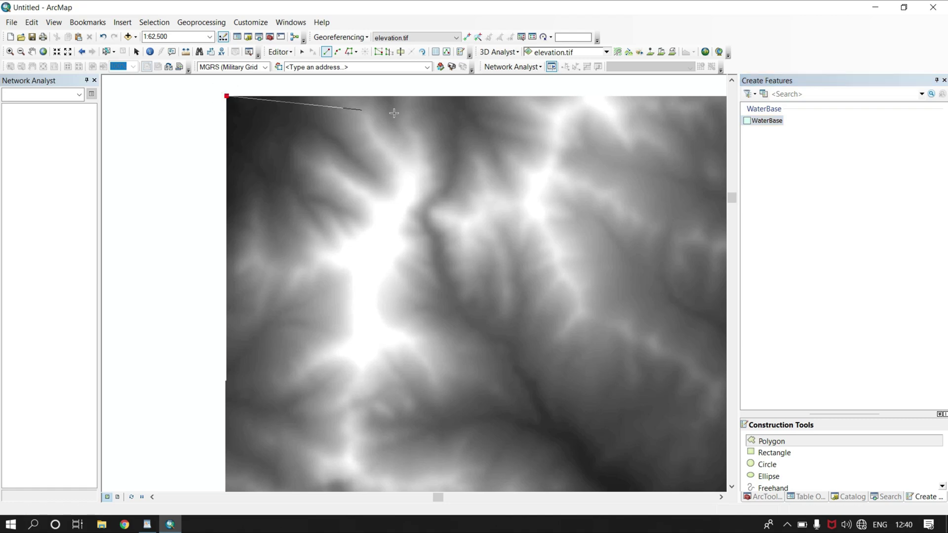
left_click_drag(640, 116, 474, 141)
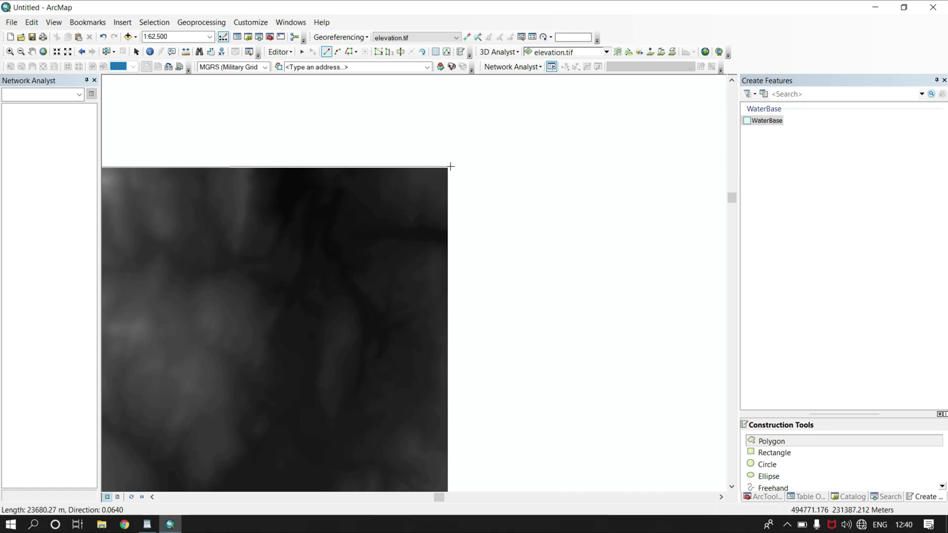
scroll(449, 167, "up", 1)
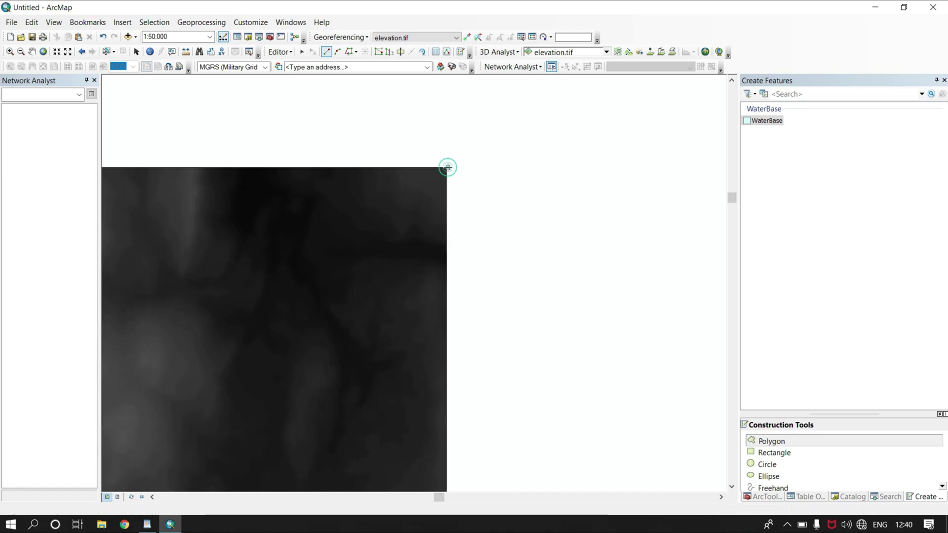
left_click(447, 167)
double_click(446, 383)
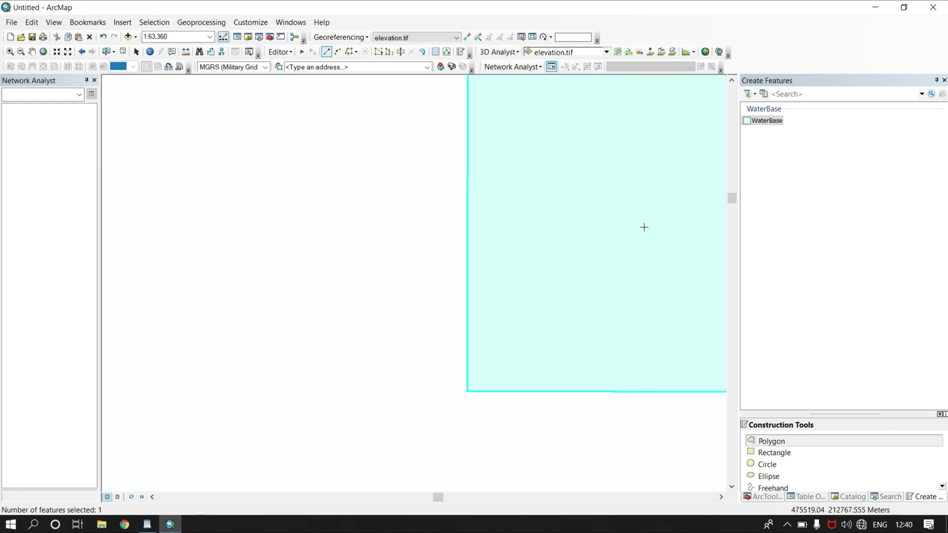
Save the WaterBase edits and stop the edit session
left_click(279, 52)
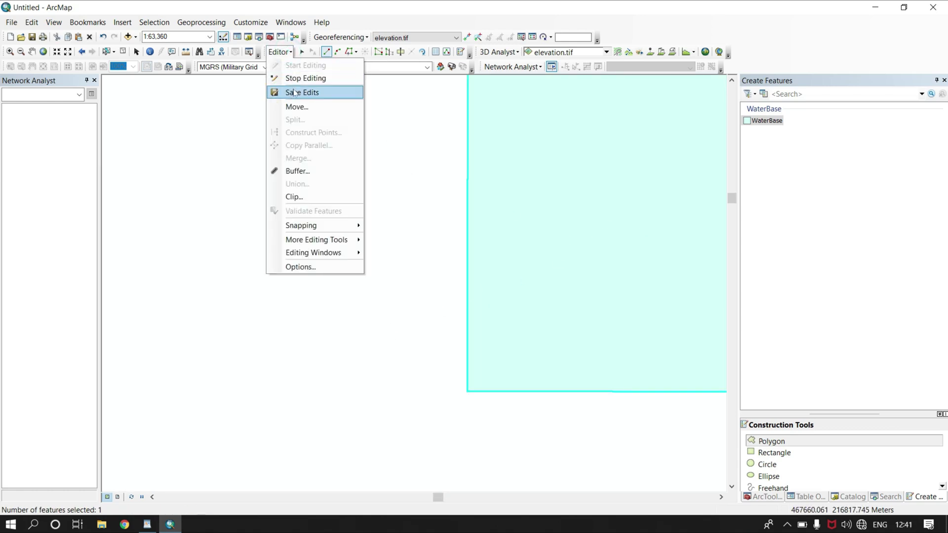
left_click(294, 91)
left_click(280, 52)
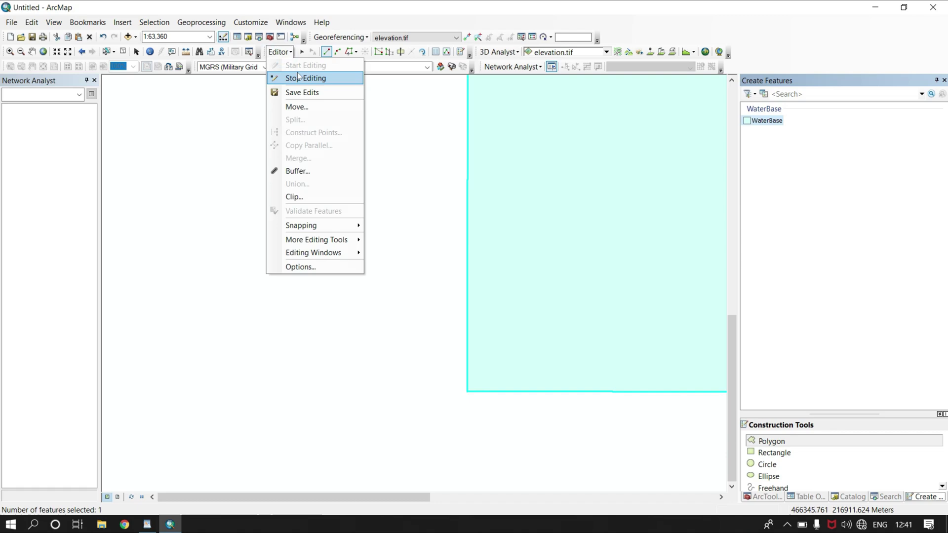
left_click(298, 77)
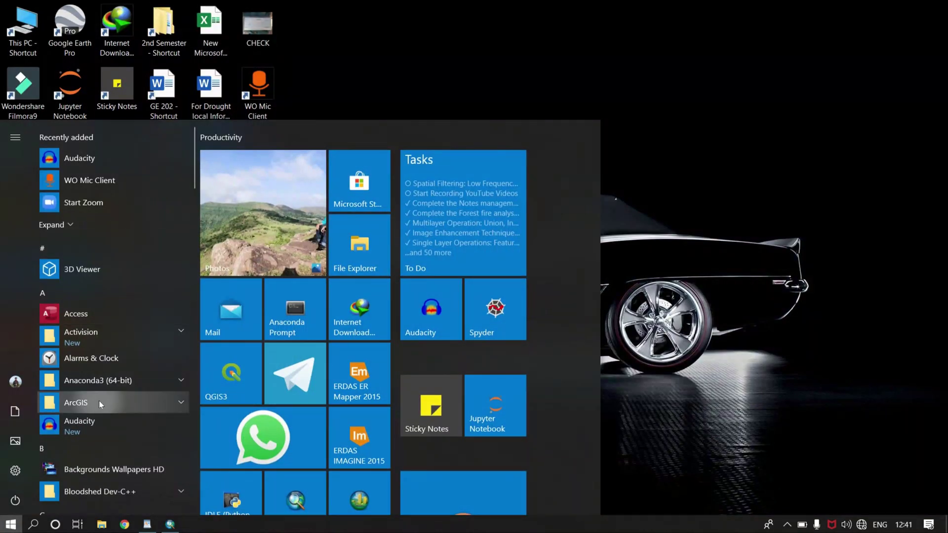
Launch ArcScene 10.5 and dismiss the Getting Started dialog to work in an empty scene
left_click(99, 401)
scroll(91, 429, "down", 3)
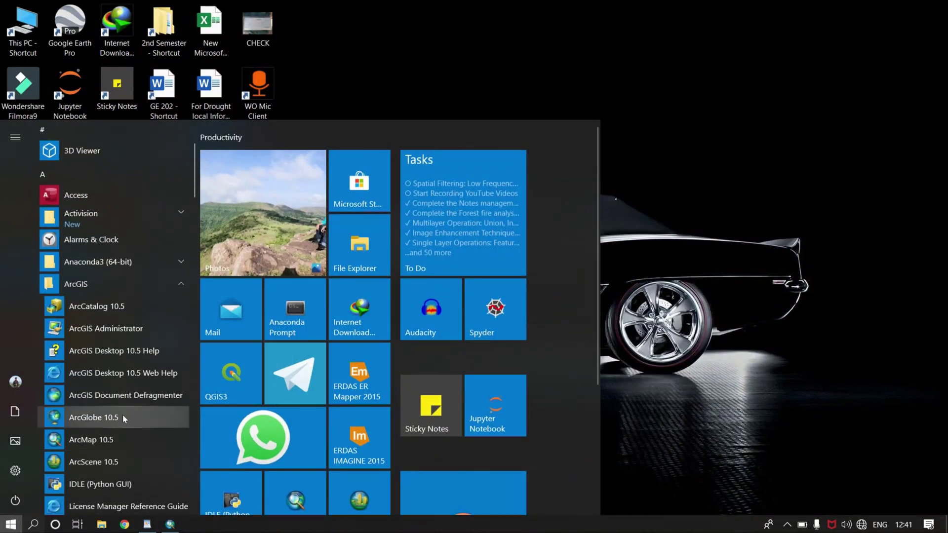
left_click(91, 464)
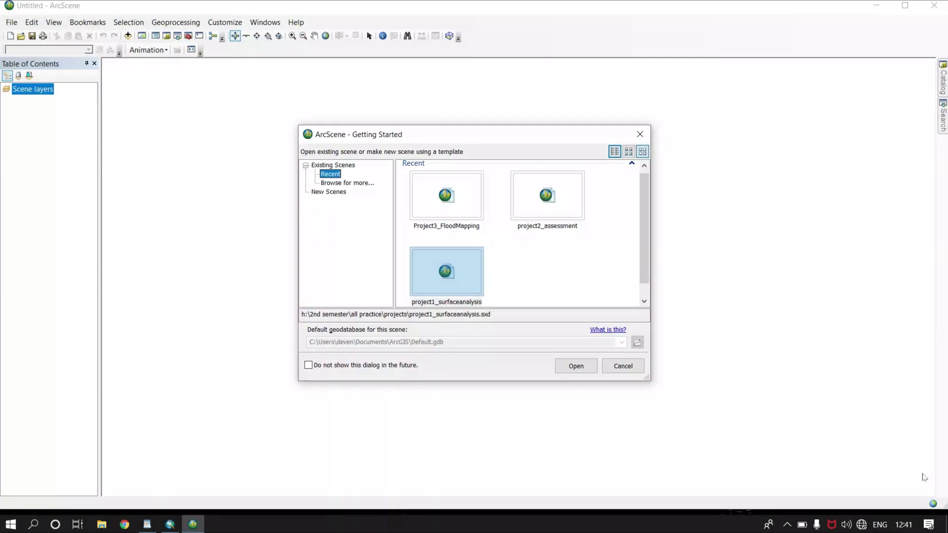
left_click(624, 366)
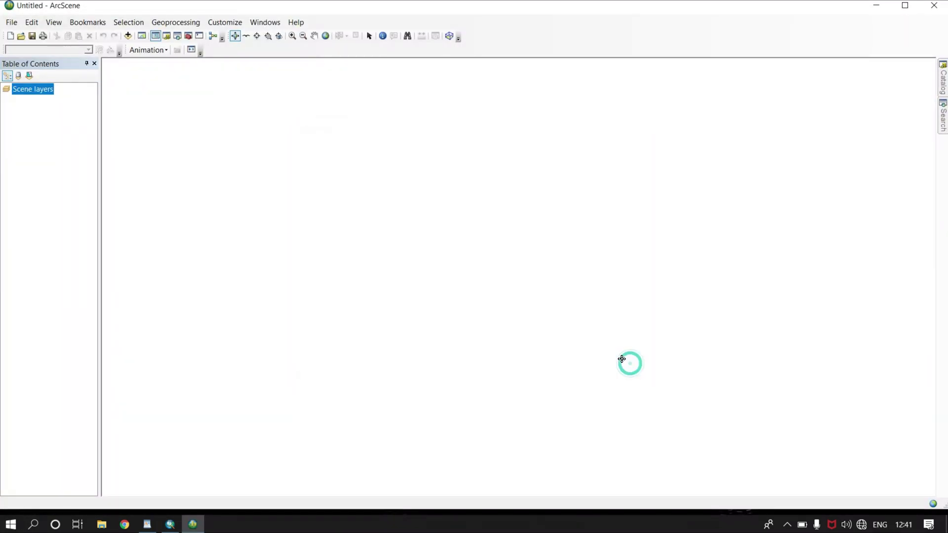
Add elevation.tif and Waterbase.shp from the DEM folder to the scene
left_click(128, 35)
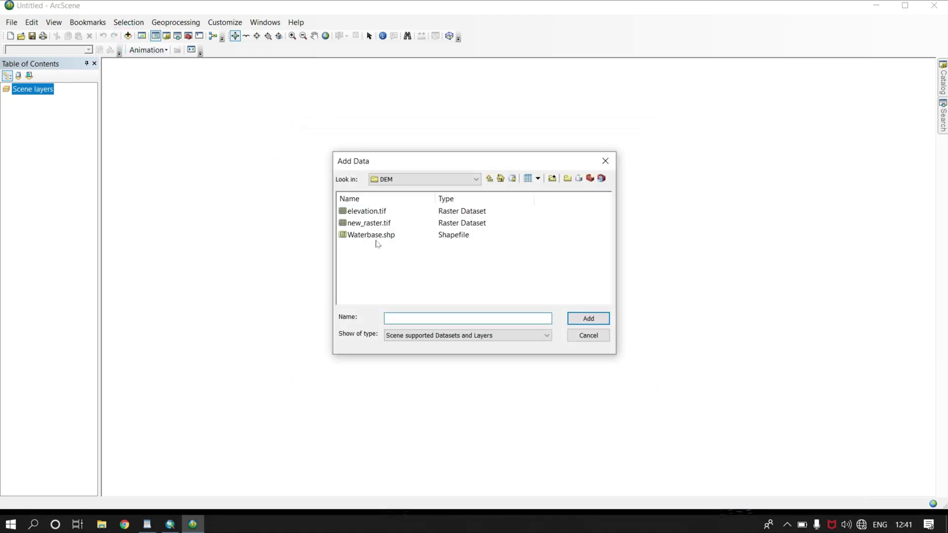
left_click(360, 212)
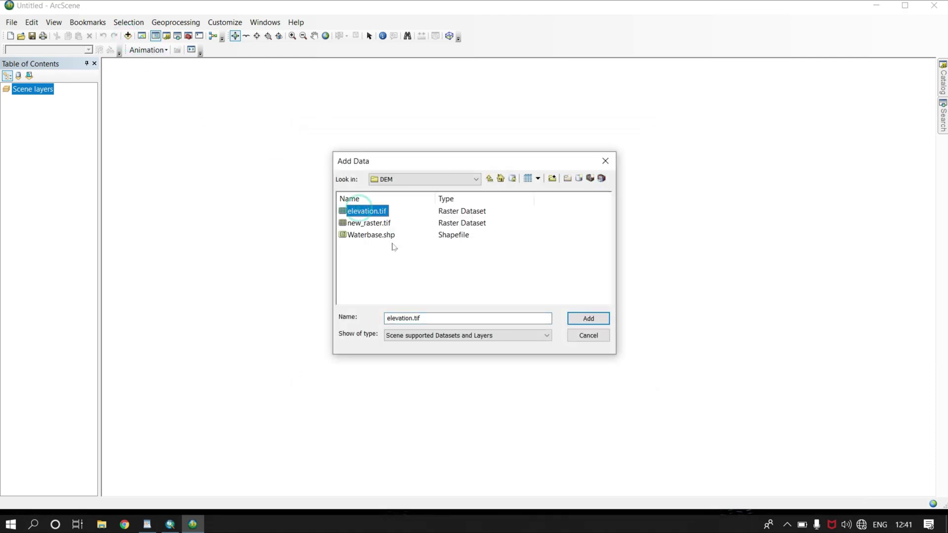
left_click(364, 236, "ctrl")
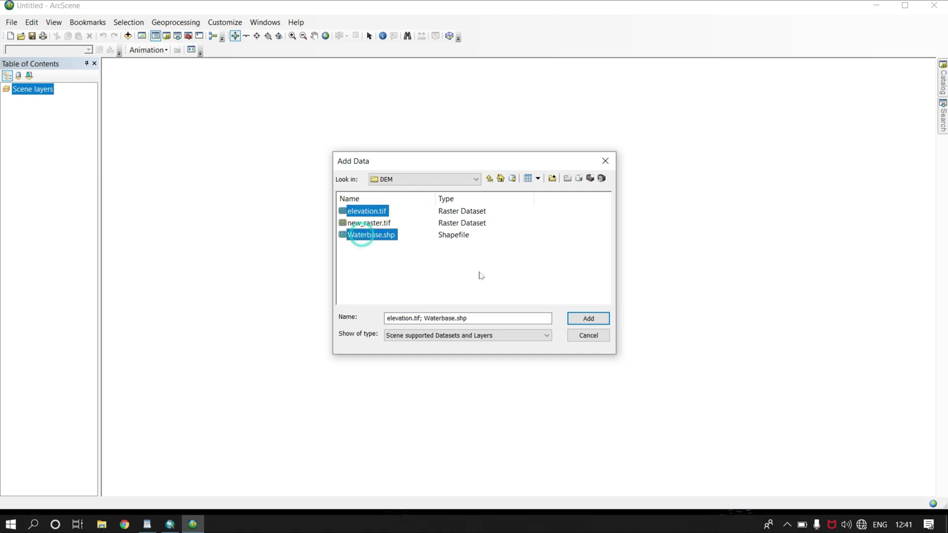
left_click(588, 319)
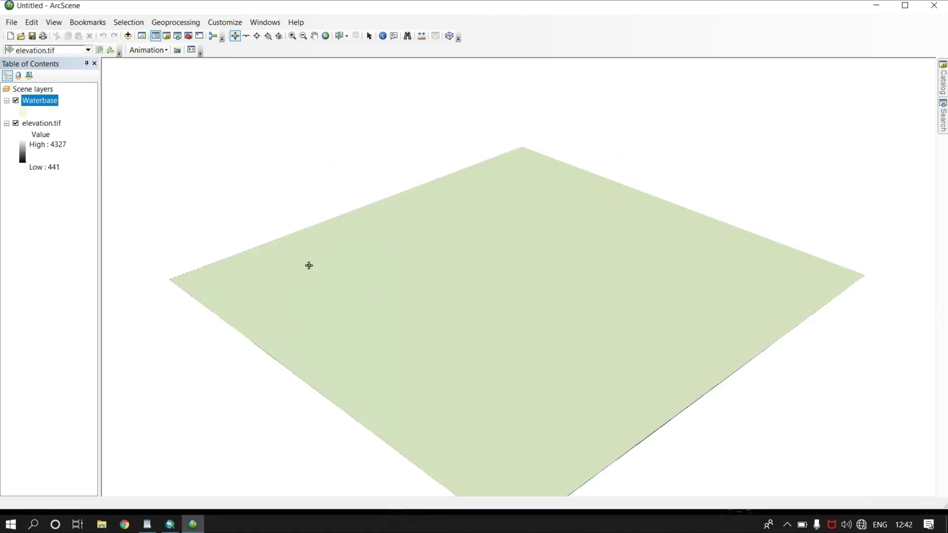
Set the elevation.tif layer's base heights to float on a custom surface, using elevation.tif as the surface
left_click_drag(538, 359, 513, 345)
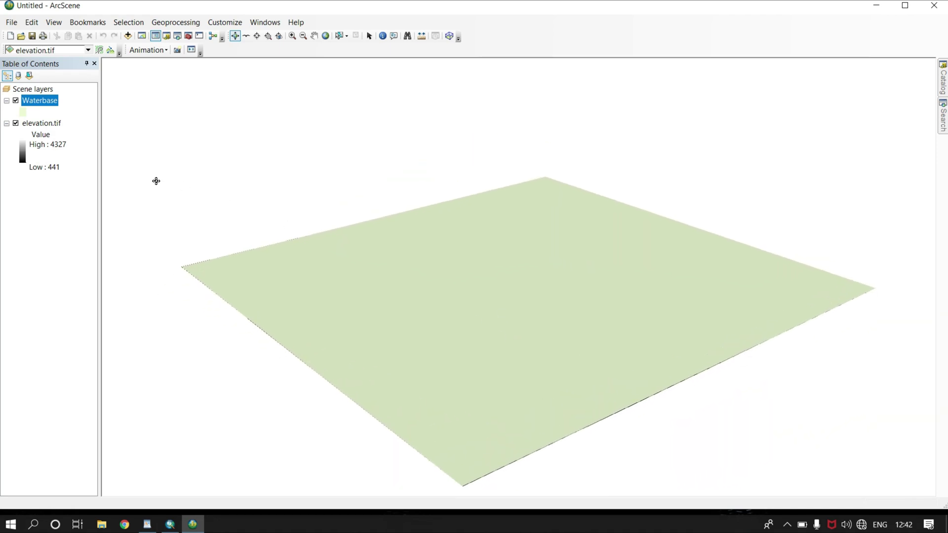
left_click(47, 124)
right_click(47, 124)
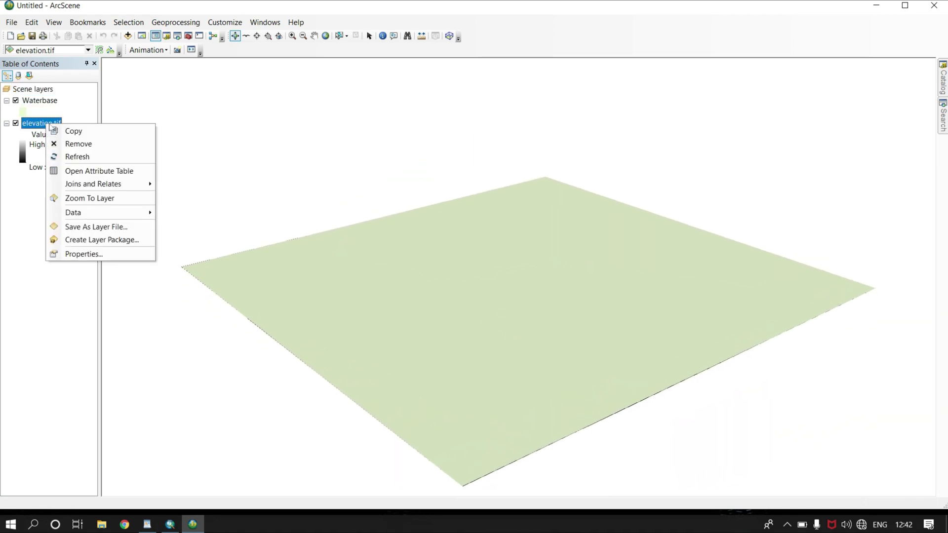
left_click(80, 255)
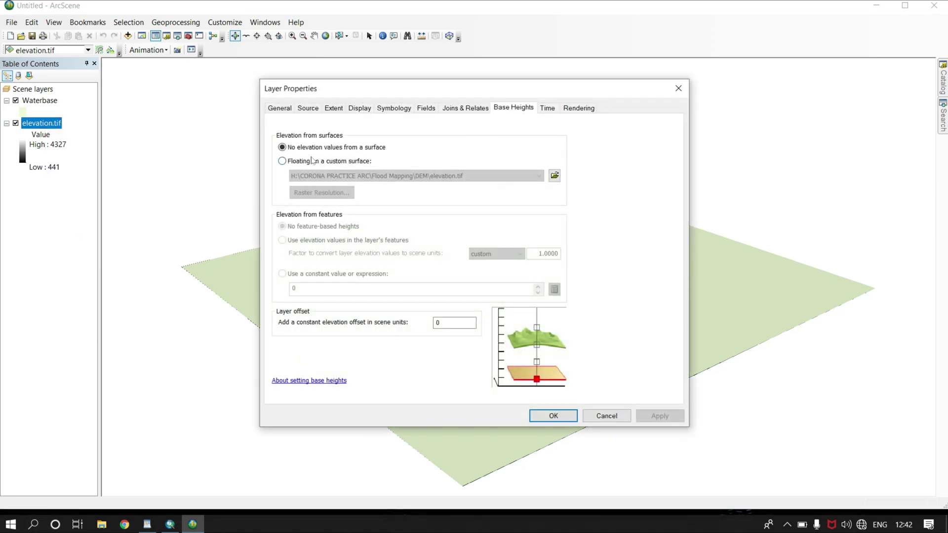
left_click(282, 161)
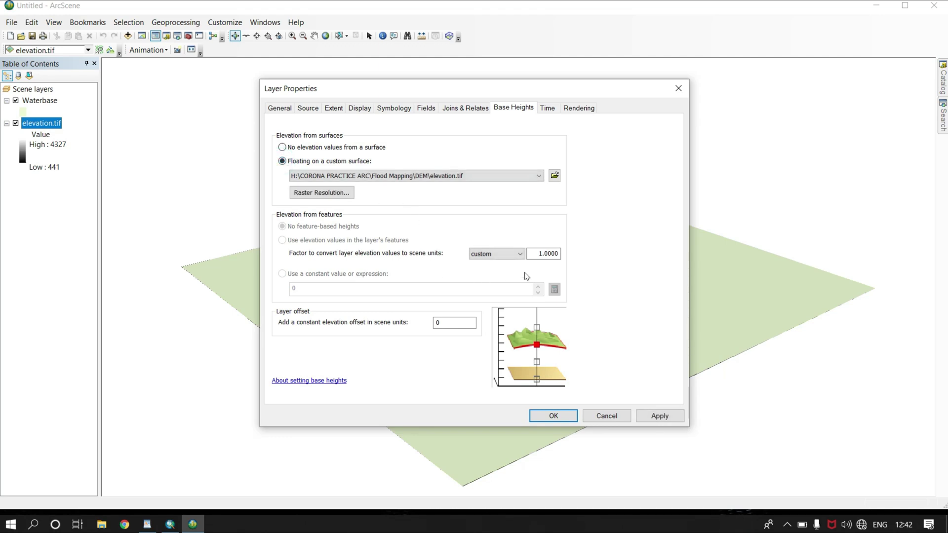
left_click_drag(544, 254, 547, 253)
left_click(553, 415)
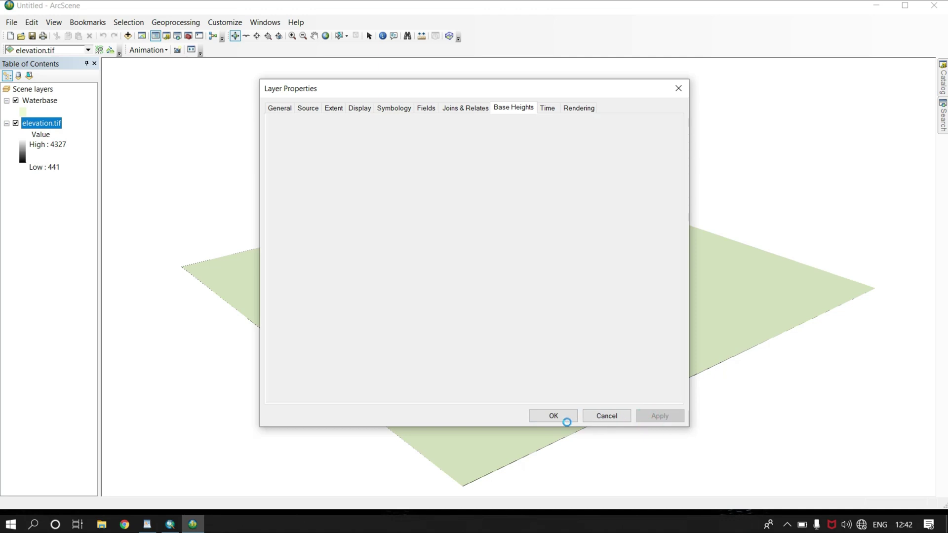
left_click(554, 415)
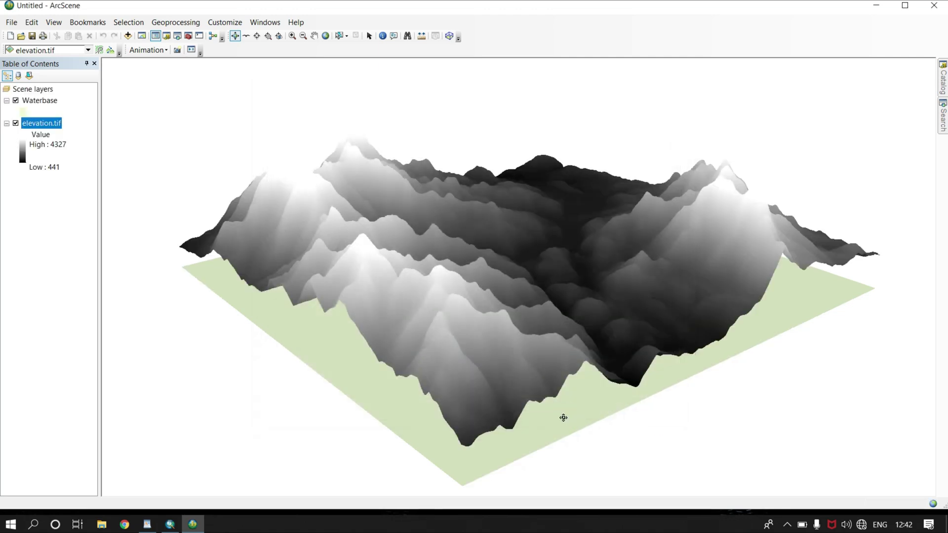
Apply the red-yellow-green color ramp to the elevation.tif layer, without inverting it
left_click_drag(579, 329, 421, 329)
double_click(28, 151)
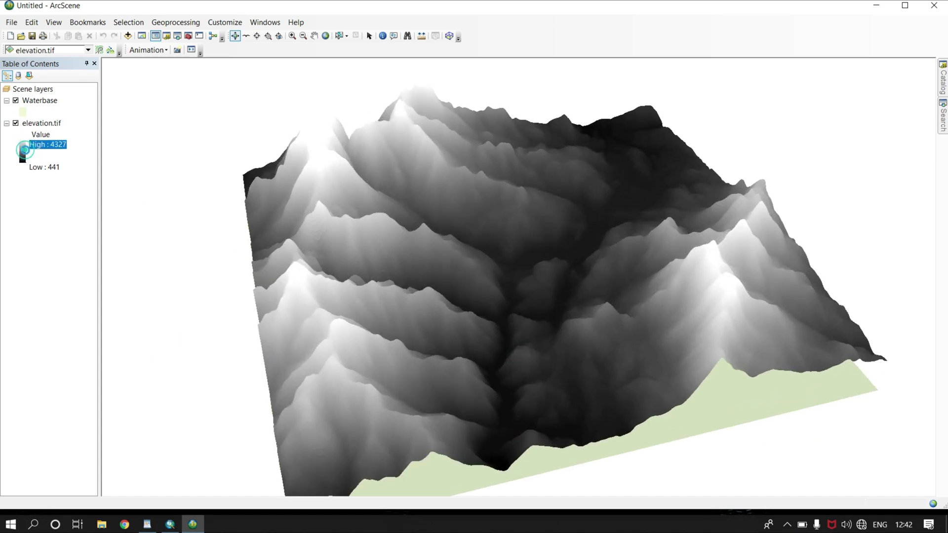
left_click(141, 192)
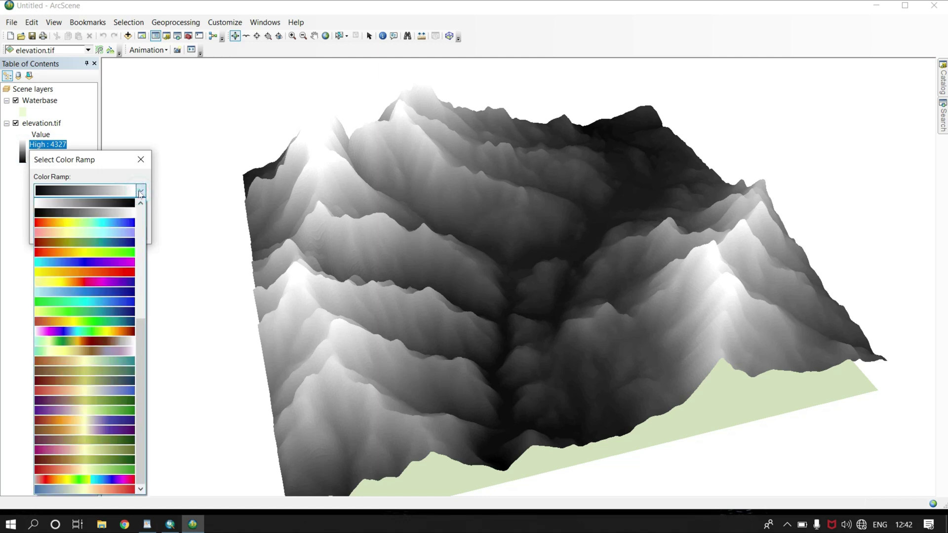
left_click(113, 256)
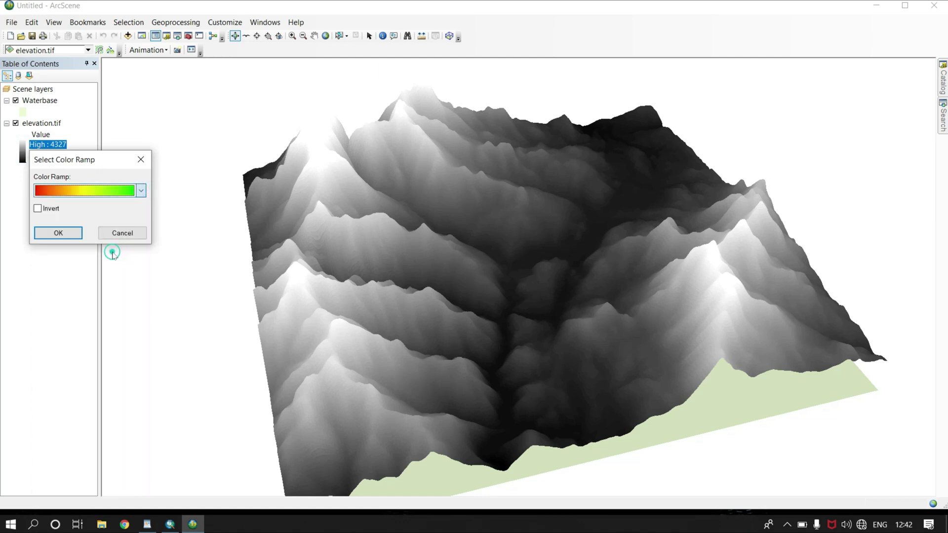
left_click(61, 232)
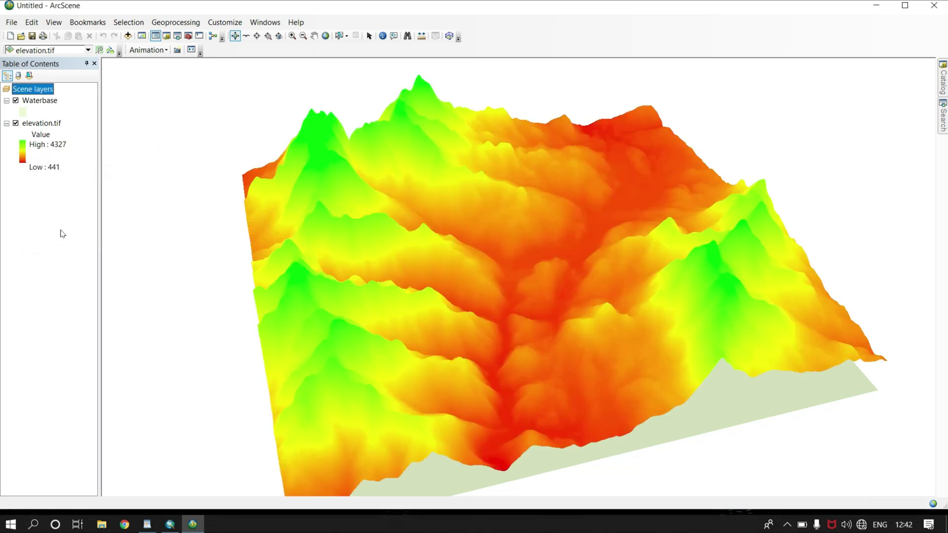
Symbolize the Waterbase layer with the Early Sky Blue symbol and change its fill color to a strong medium blue
mouse_move(556, 370)
left_mouse_down()
mouse_move(546, 349)
mouse_move(550, 370)
left_mouse_up()
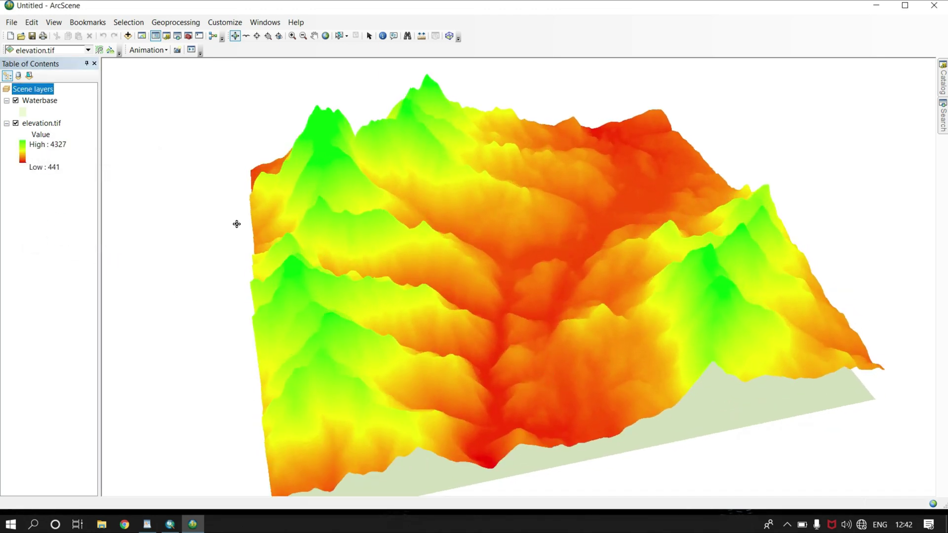
left_click(26, 113)
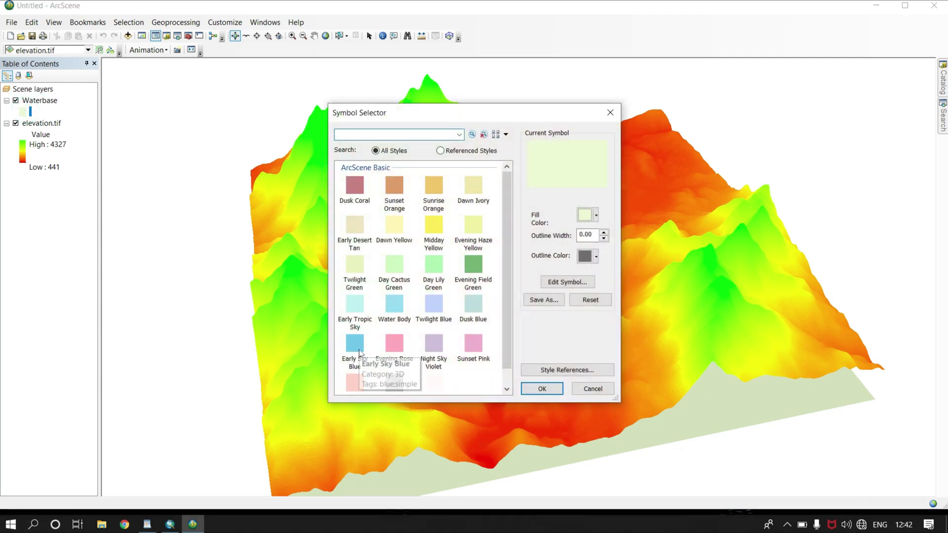
left_click(359, 350)
left_click(596, 215)
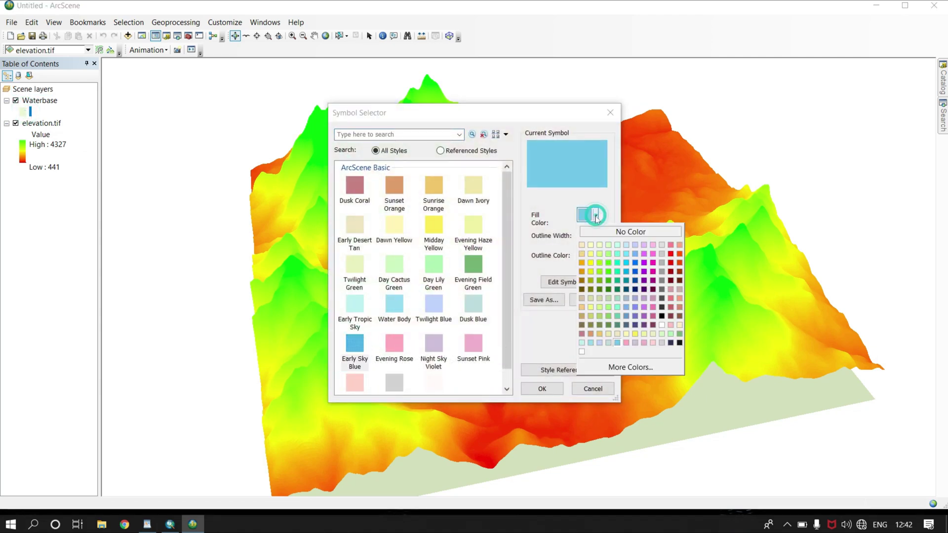
left_click(635, 281)
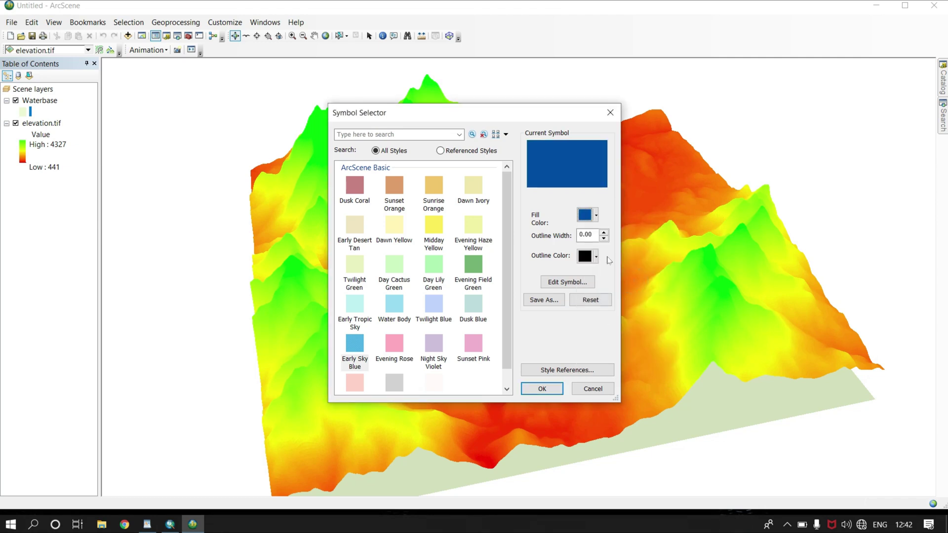
left_click(595, 216)
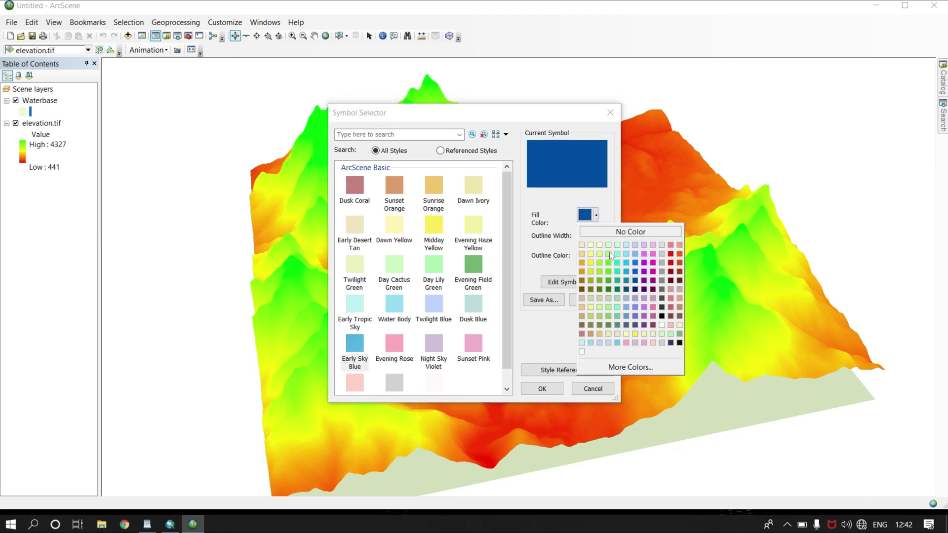
left_click(634, 271)
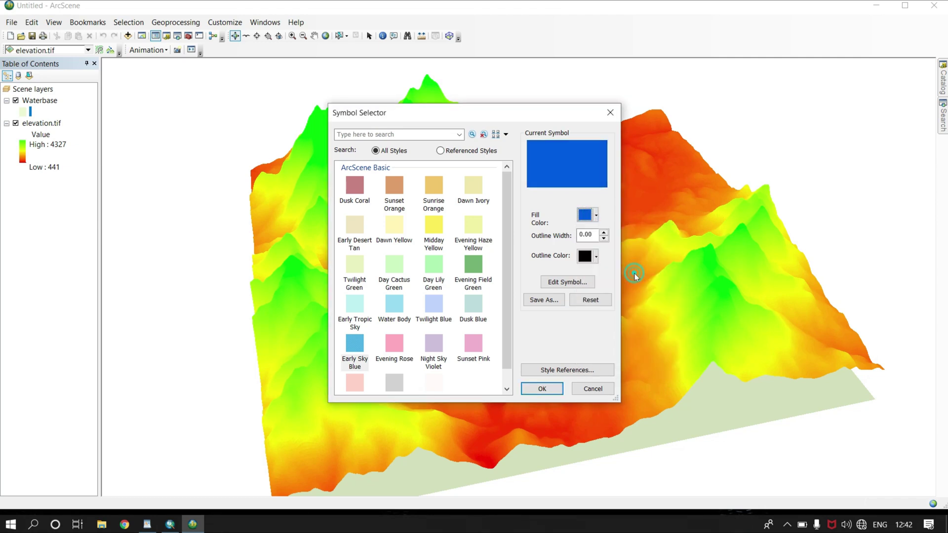
left_click(541, 389)
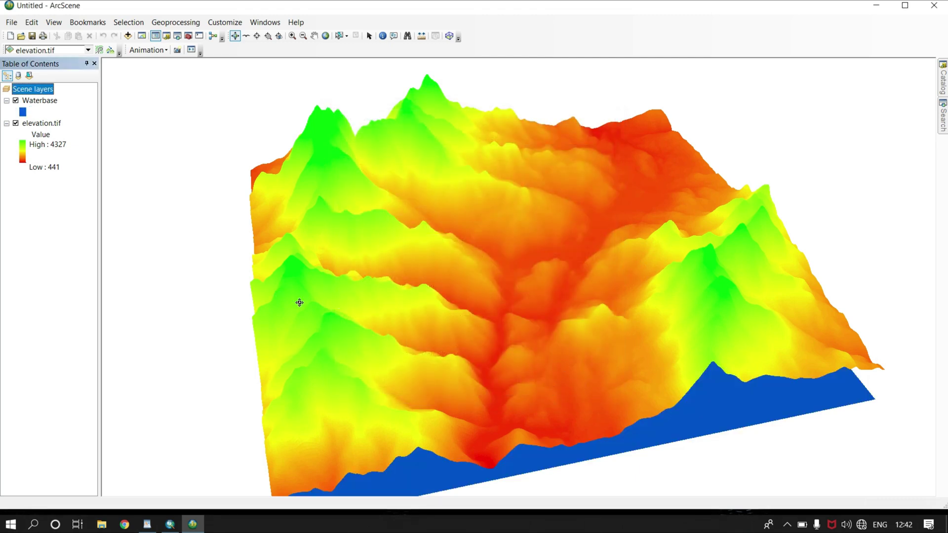
Open the Animation Manager and set the keyframe type to Layer
mouse_move(487, 334)
left_mouse_down()
mouse_move(482, 342)
mouse_move(495, 341)
mouse_move(499, 356)
mouse_move(480, 341)
left_mouse_up()
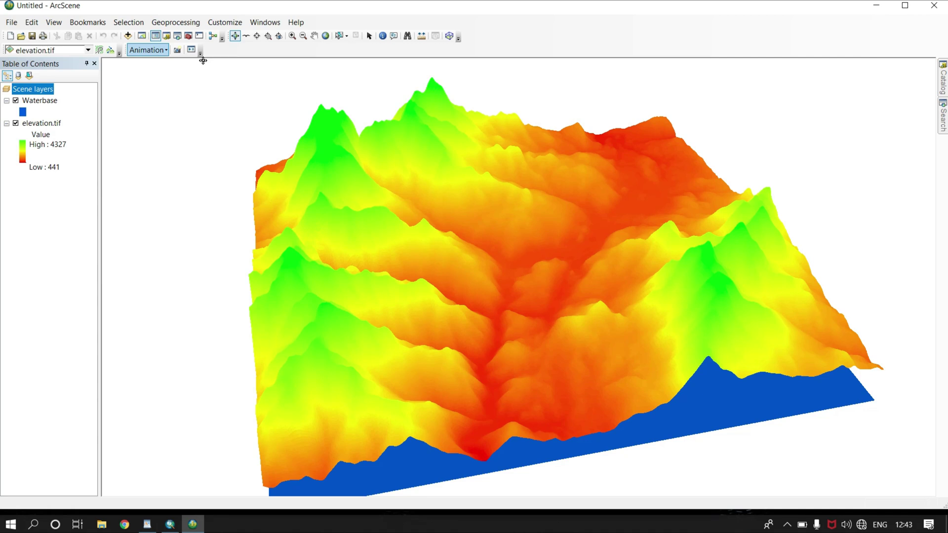
right_click(532, 42)
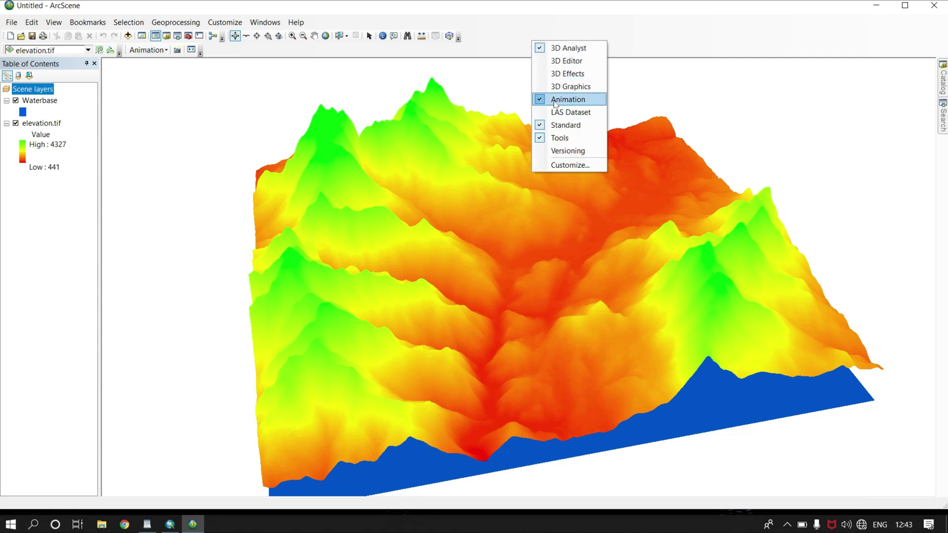
left_click(476, 54)
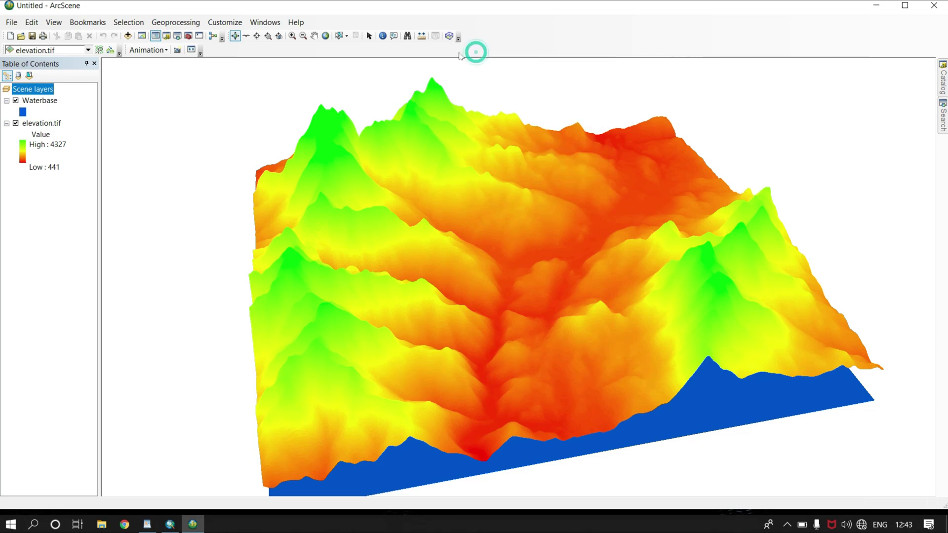
left_click(167, 50)
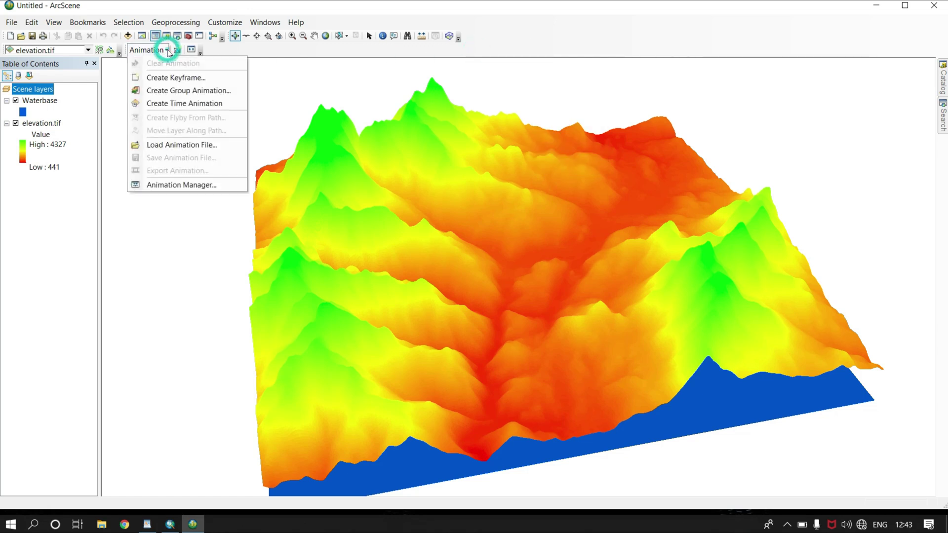
left_click(162, 186)
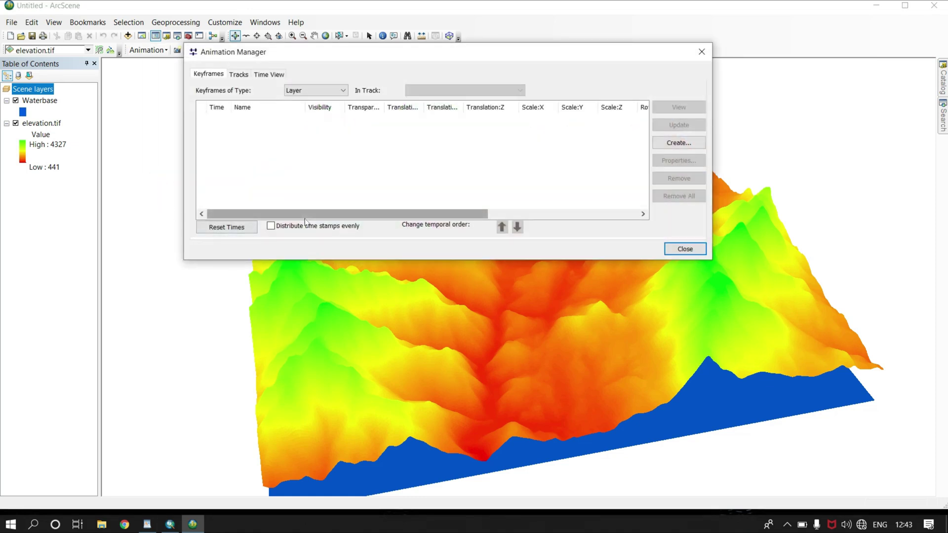
left_click(314, 90)
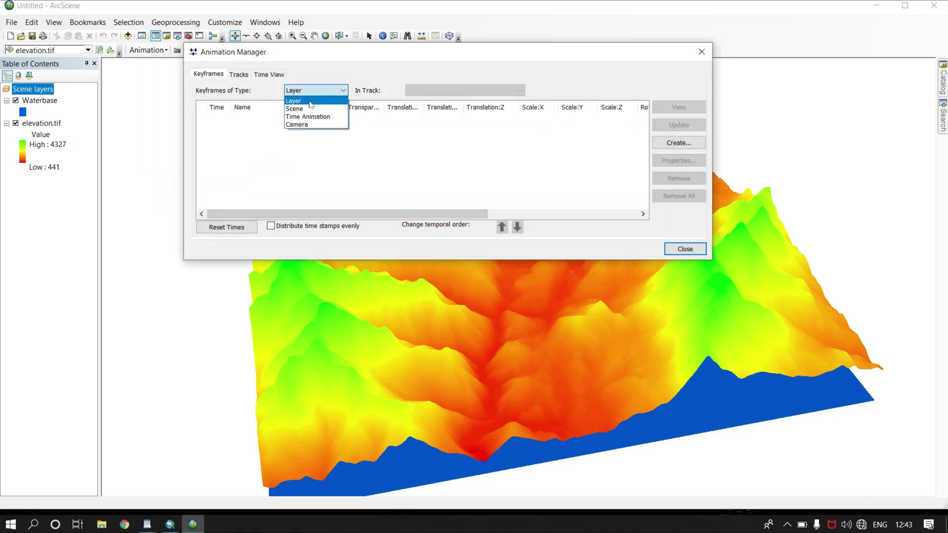
left_click(305, 101)
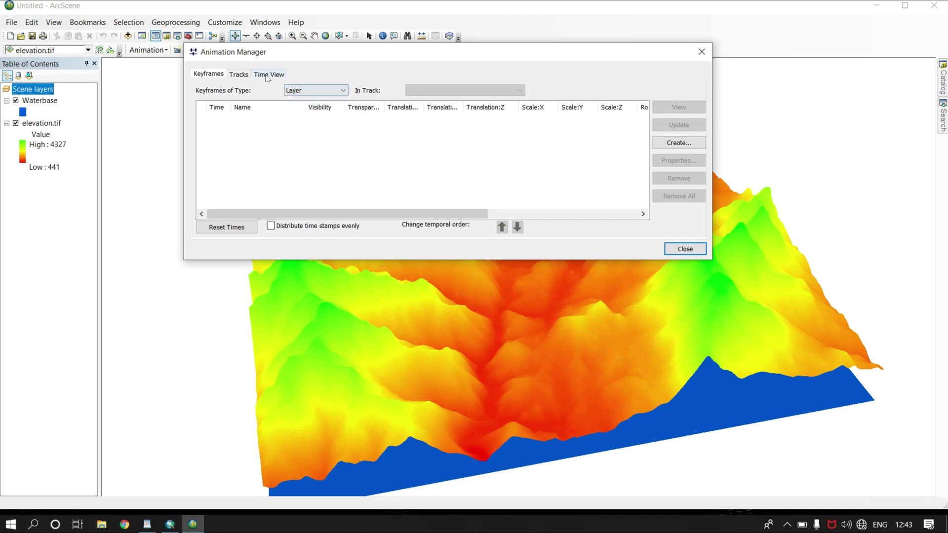
Set up a layer keyframe with Waterbase as the source object and a new destination track
left_click(671, 145)
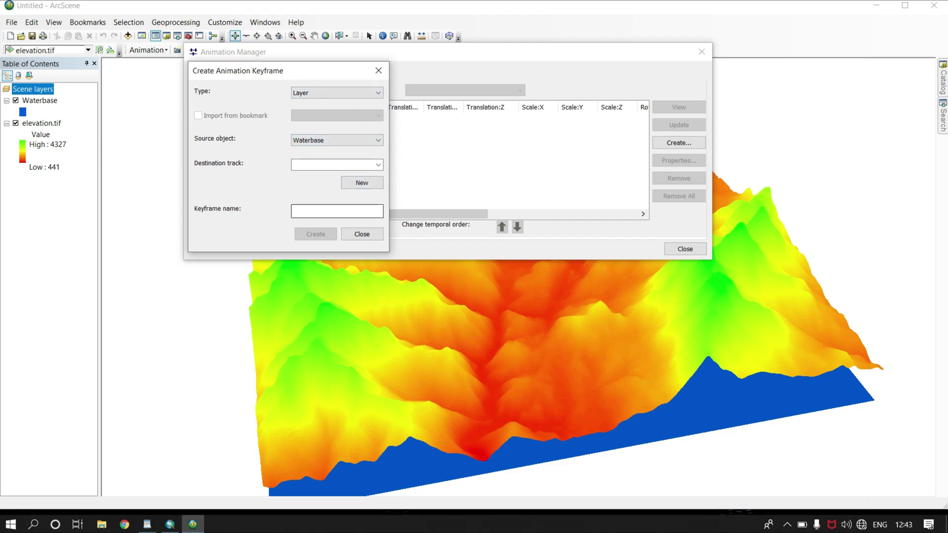
left_click(375, 185)
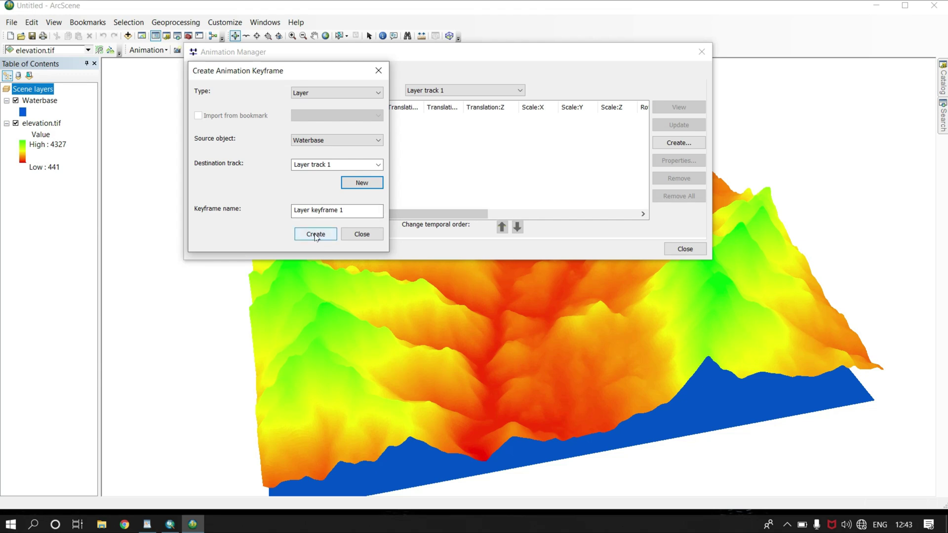
left_click_drag(310, 72, 207, 220)
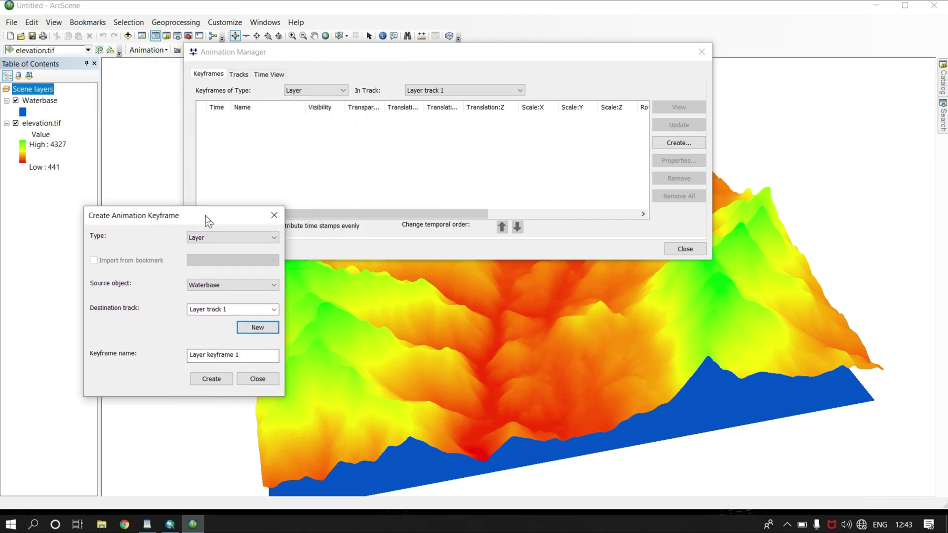
Create eleven consecutive keyframes for the Waterbase layer in the new track and finish keyframe creation
left_click(211, 378)
left_click(210, 379)
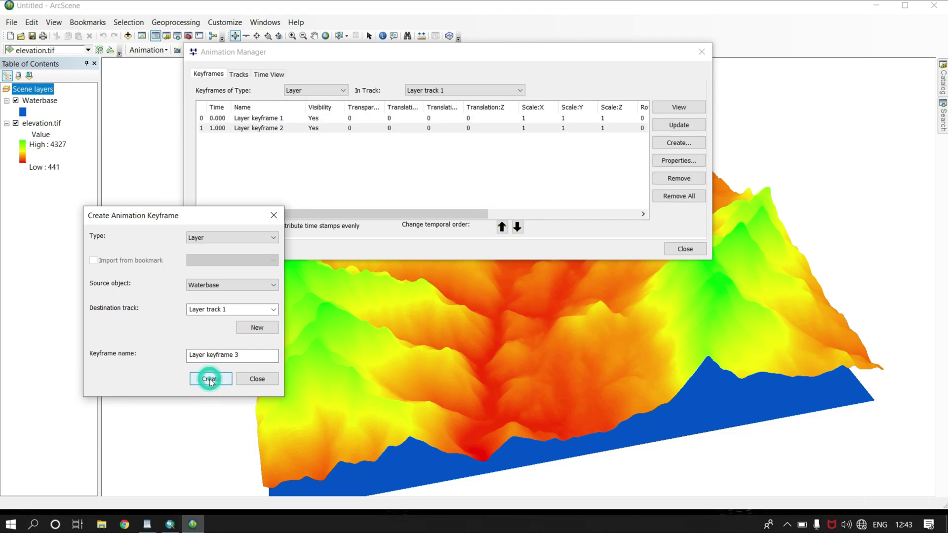
left_click(211, 378)
left_click(211, 379)
left_click(211, 378)
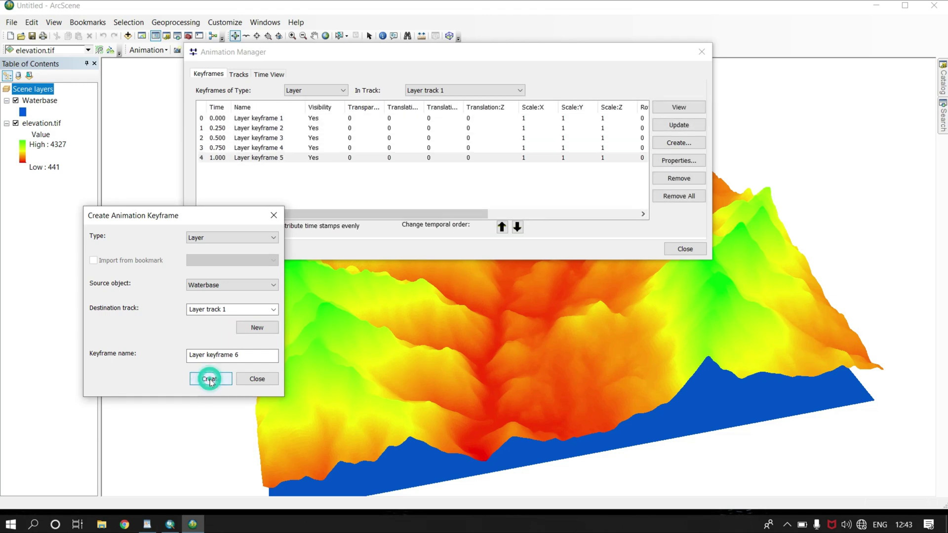
left_click(210, 379)
left_click(211, 378)
left_click(211, 379)
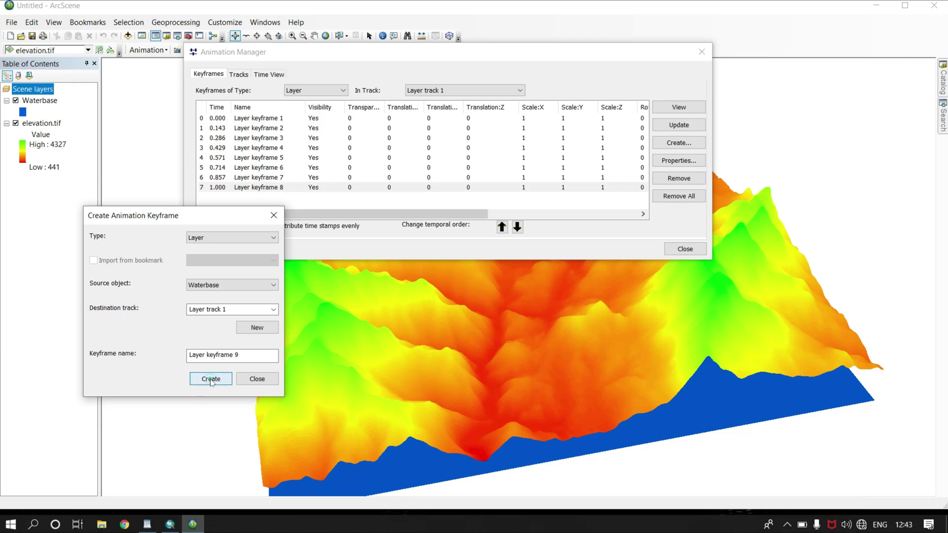
left_click(211, 378)
left_click(211, 379)
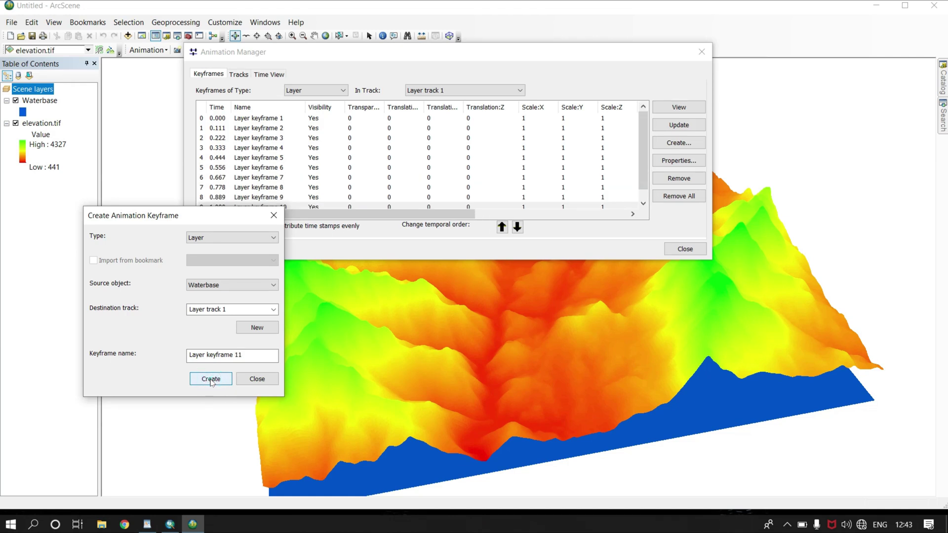
left_click(211, 378)
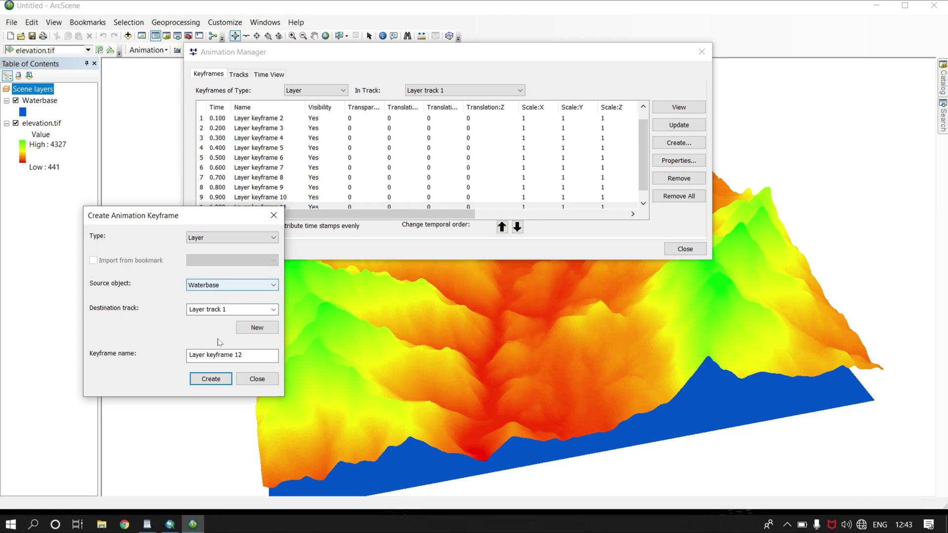
left_click(260, 382)
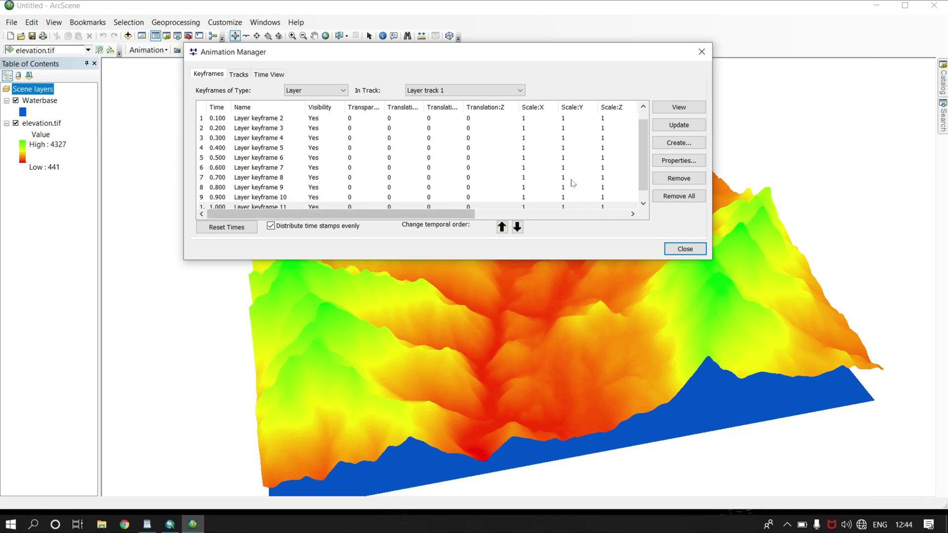
Set Translation:Z to 441 for Layer keyframe 2, 500 for keyframe 3, and increase by 100 per keyframe up to 1300 for keyframe 11
left_click(474, 118)
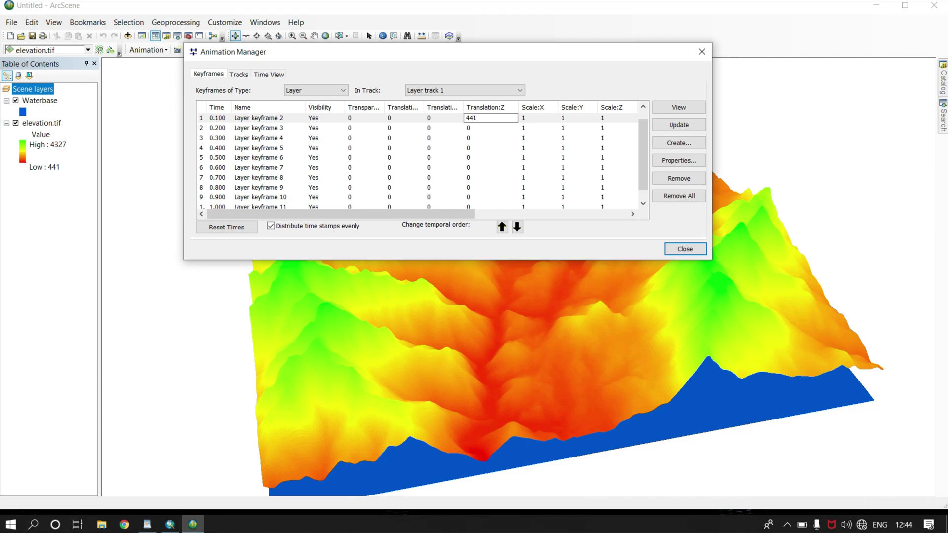
left_click(475, 128)
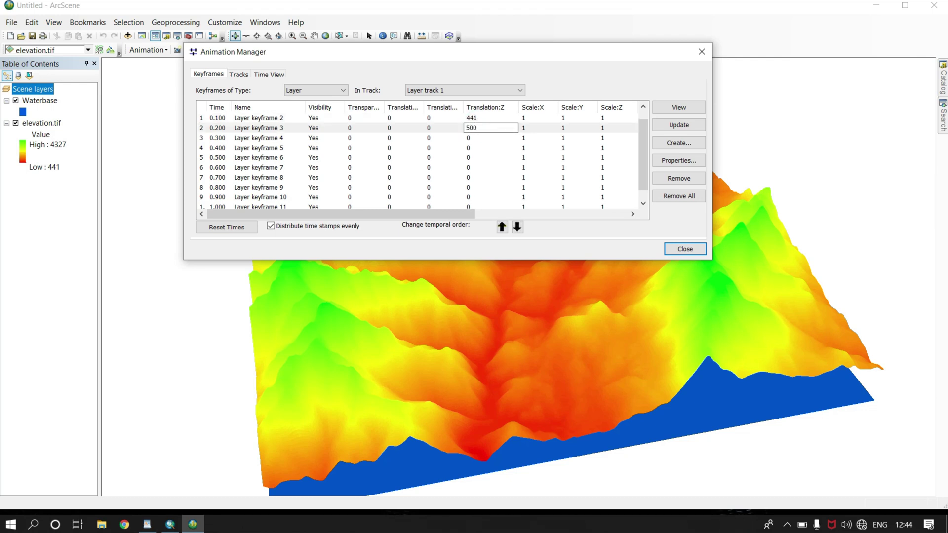
left_click(477, 137)
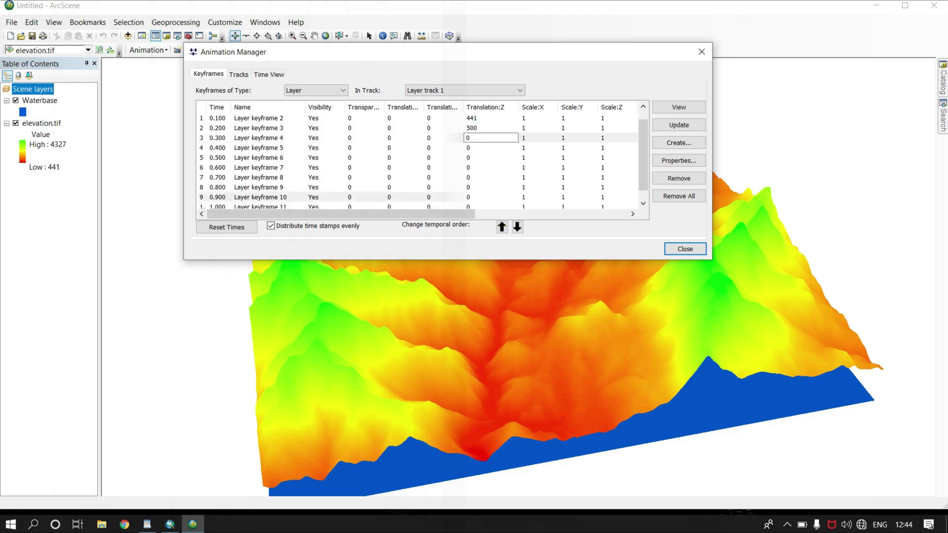
left_click(483, 208)
type("1300")
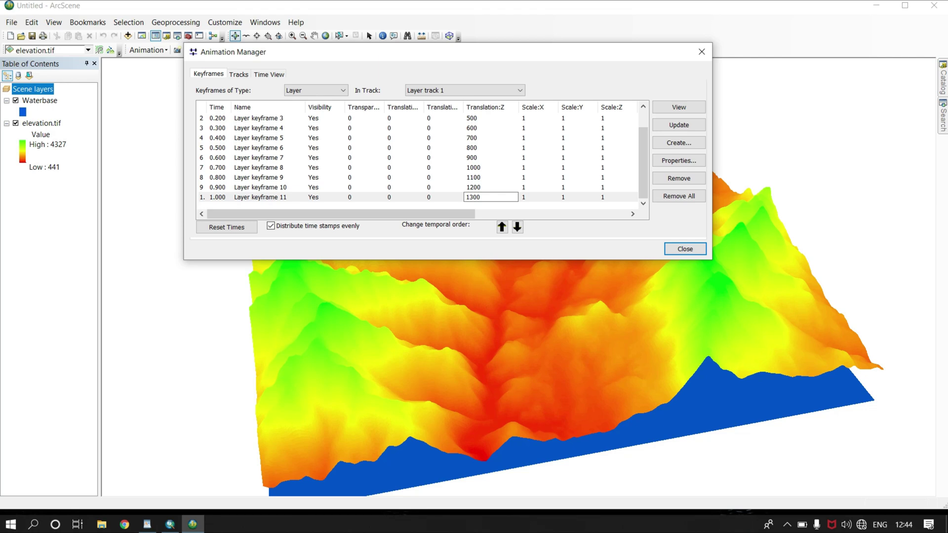
left_click(667, 228)
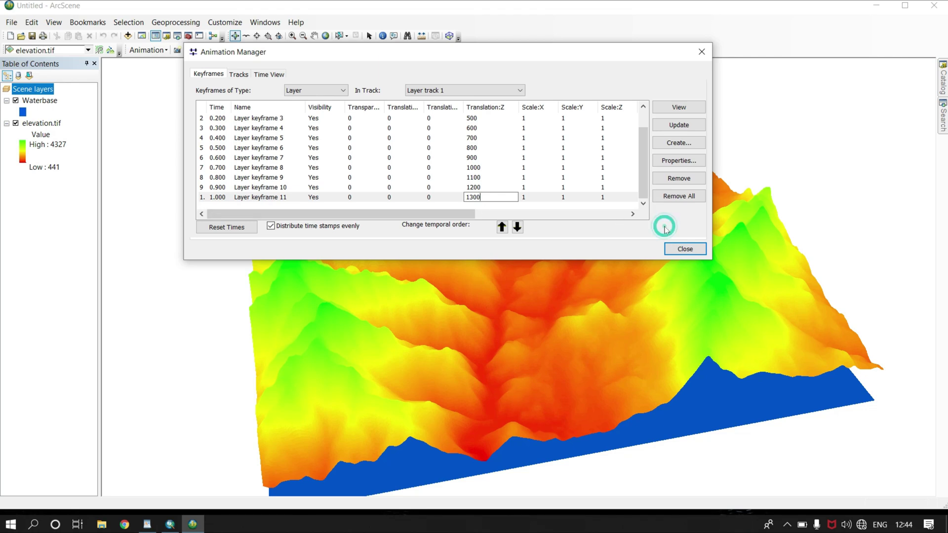
left_click(678, 126)
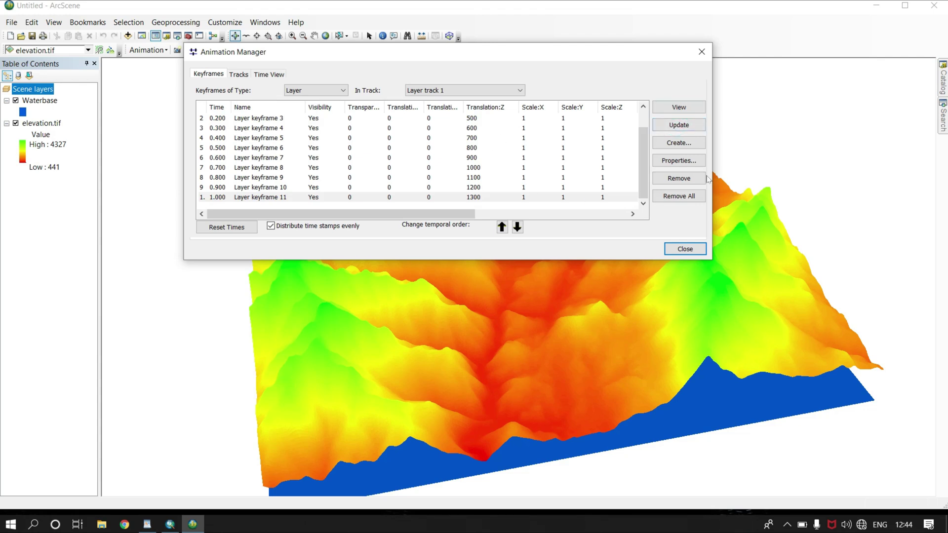
left_click(685, 248)
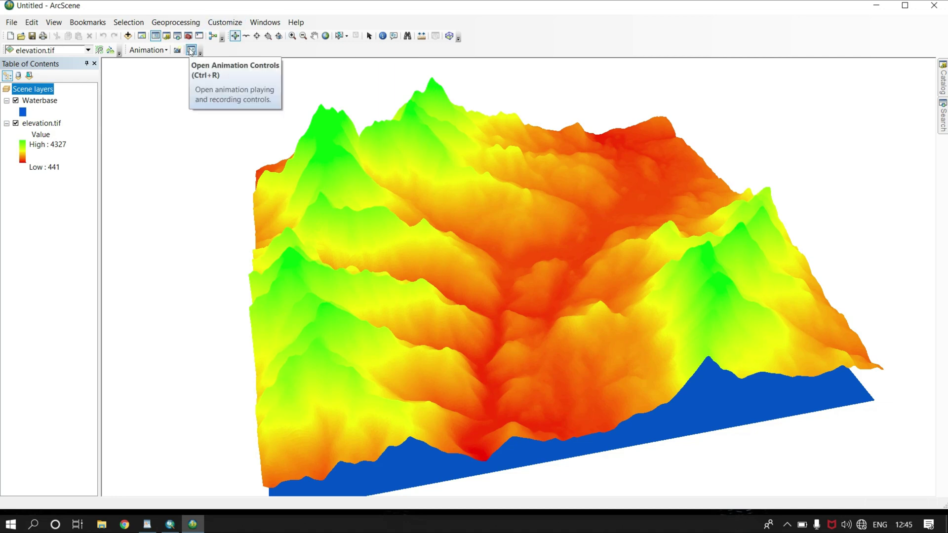
Set the animation's playback duration to 15 seconds and its play mode to Loop forward and reverse
left_click(191, 50)
left_click_drag(71, 30, 233, 63)
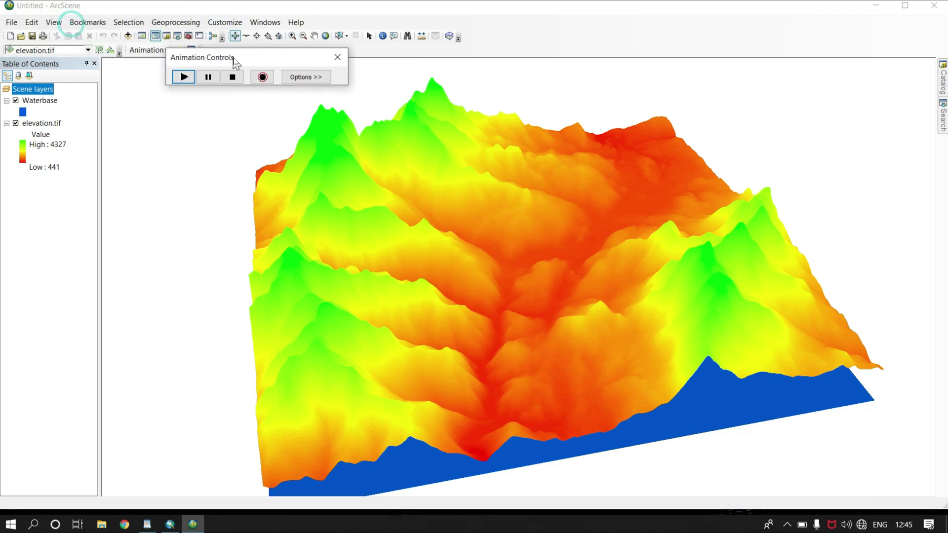
left_click(307, 77)
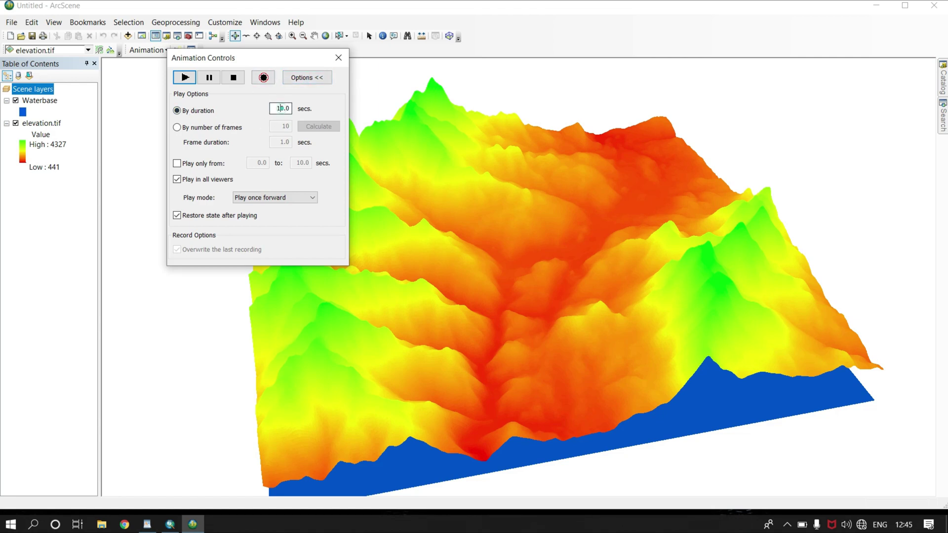
left_click(279, 108)
type("5")
left_click_drag(286, 64, 150, 58)
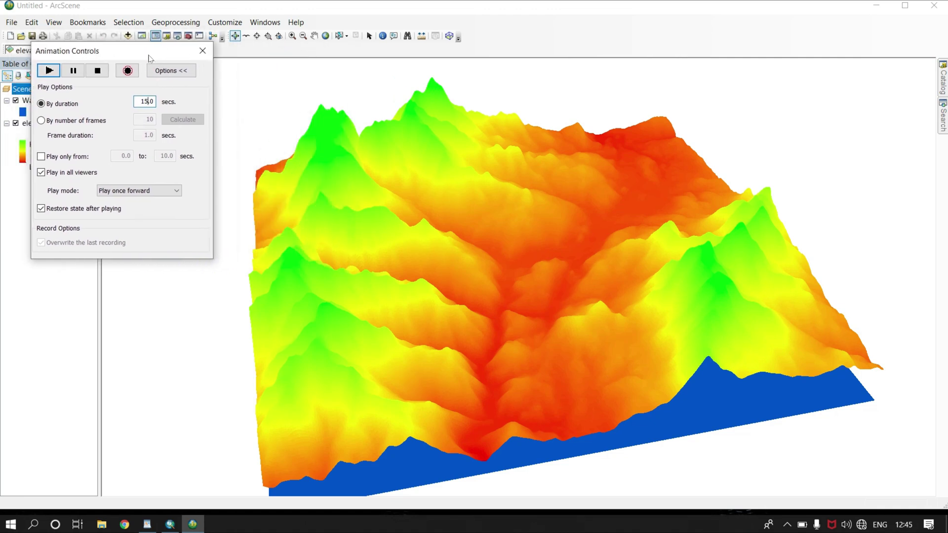
left_click(176, 191)
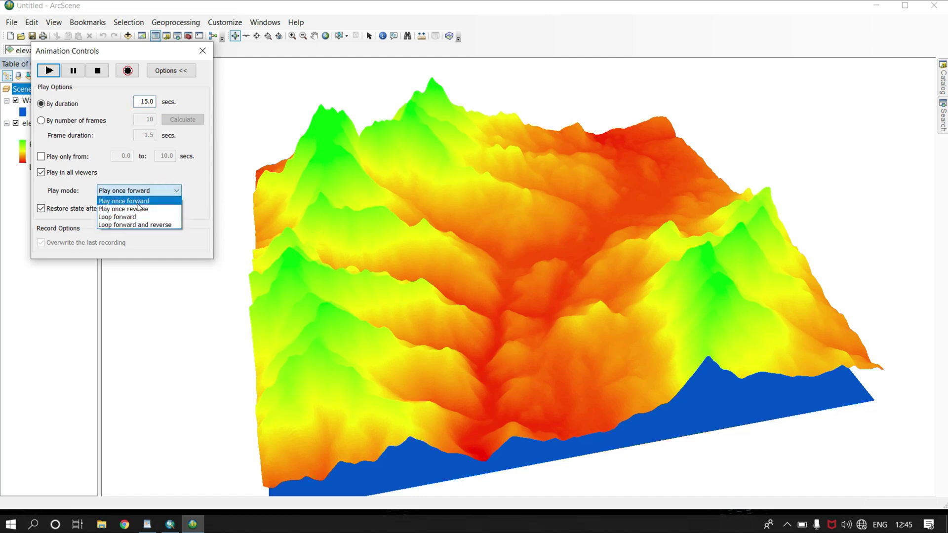
left_click(138, 225)
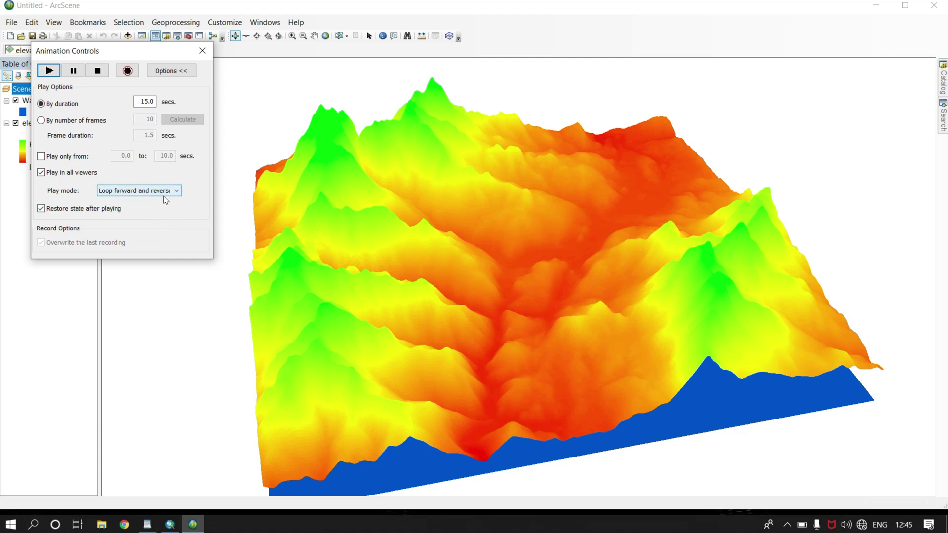
Play the flood animation to preview the rising water, stop it, and close the animation controls
left_click(49, 70)
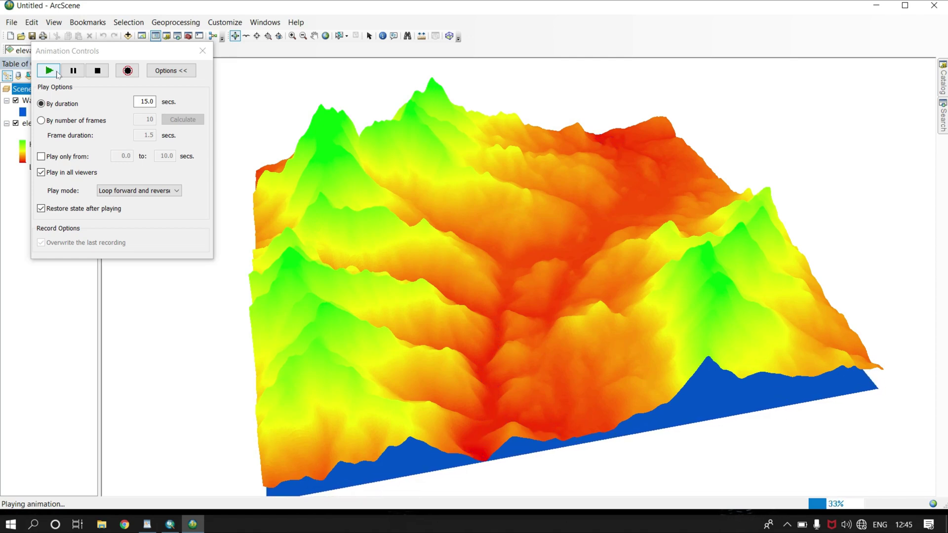
left_click(105, 73)
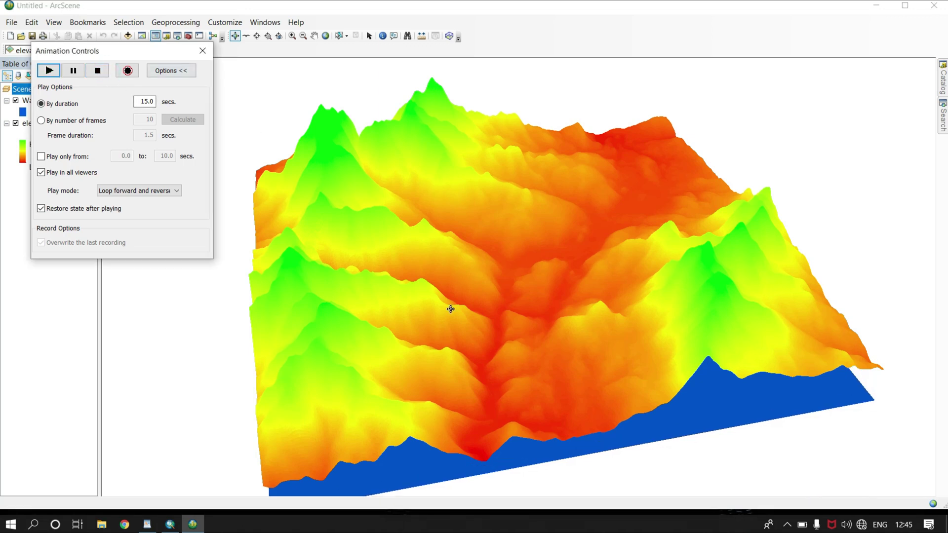
left_click(202, 50)
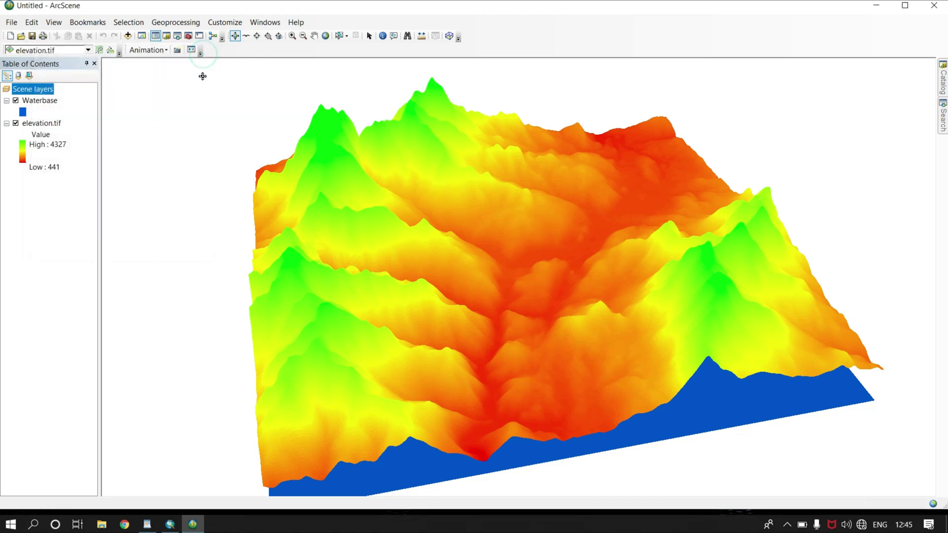
Export the animation as an AVI video named Flood_Animation to the ArcGIS folder, using Microsoft Video 1 compression at quality 90
left_click(167, 55)
left_click(170, 172)
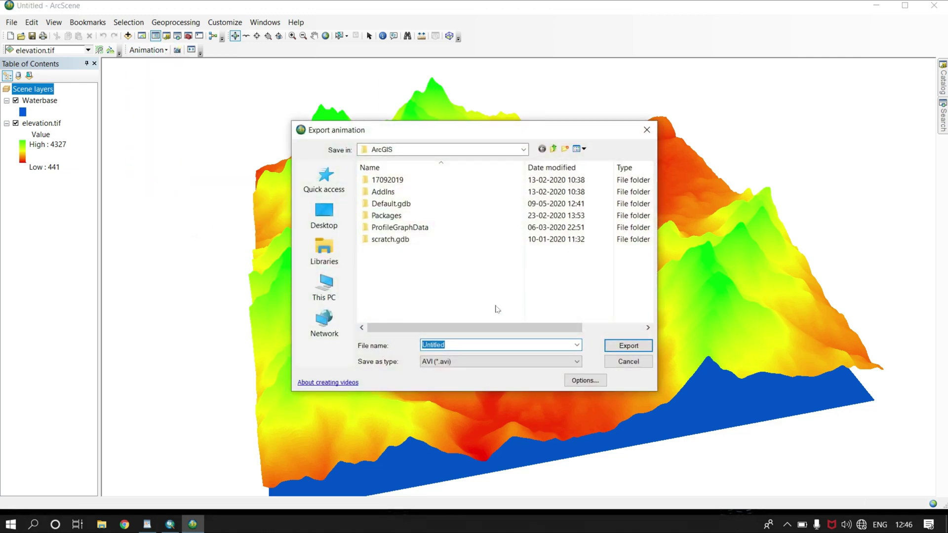
key("BackSpace")
left_click(628, 346)
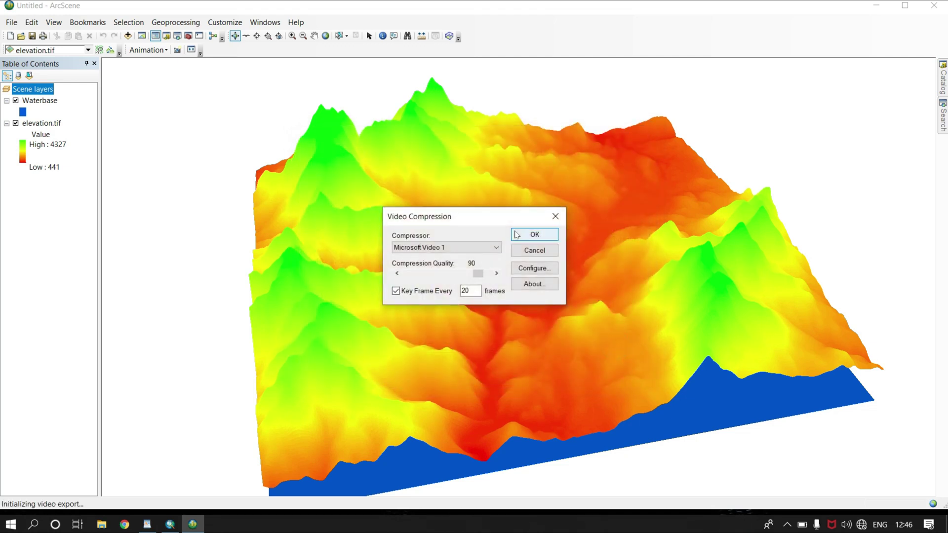
left_click(526, 236)
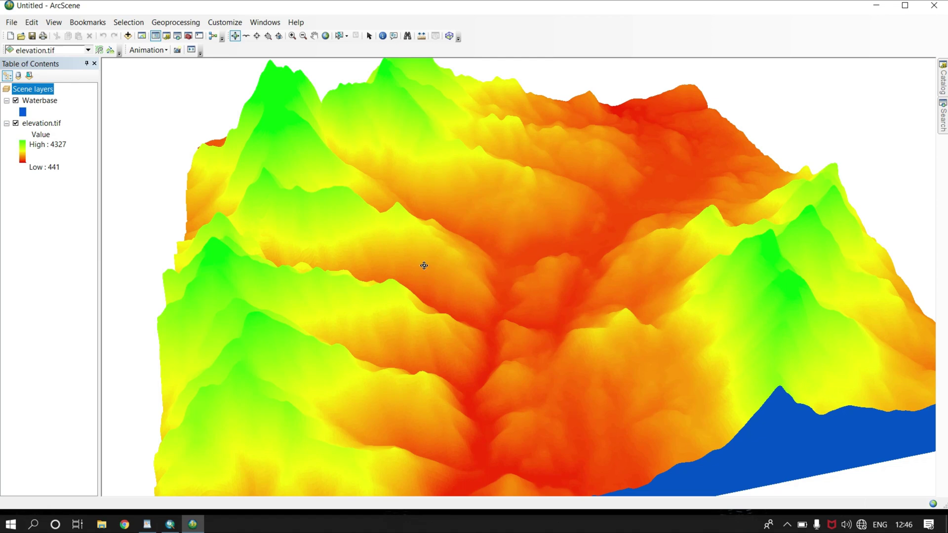
Switch to File Explorer and open the exported Flood_Animation video from the ArcGIS folder in Documents
left_click(879, 4)
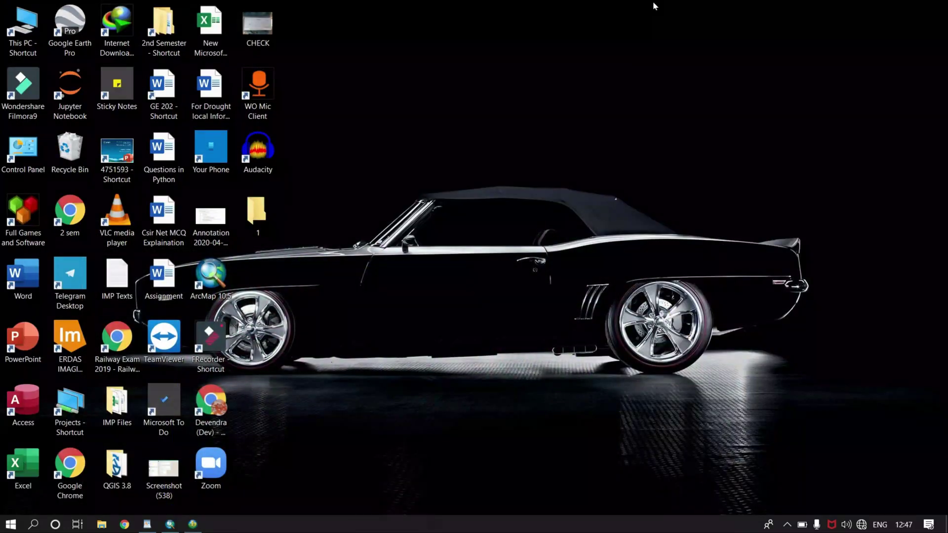
double_click(28, 24)
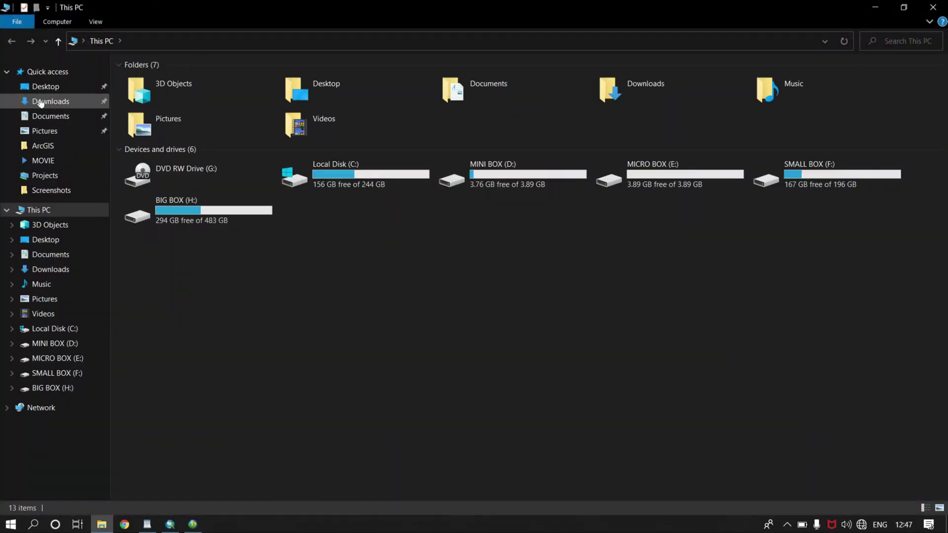
left_click(47, 114)
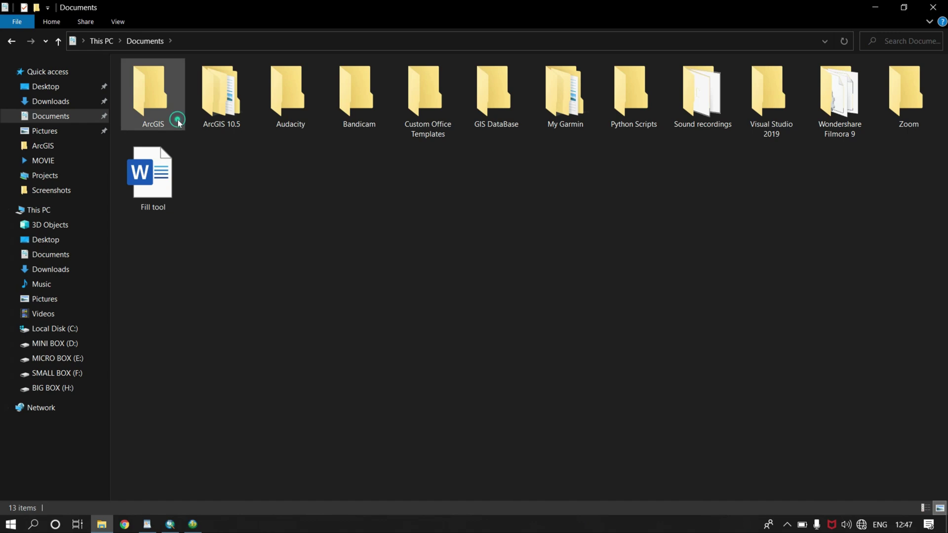
double_click(151, 91)
double_click(218, 334)
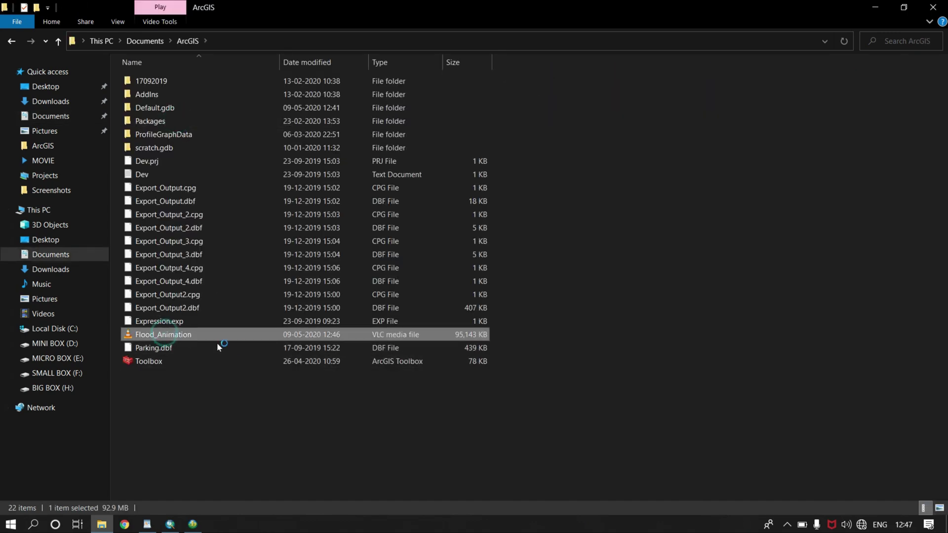